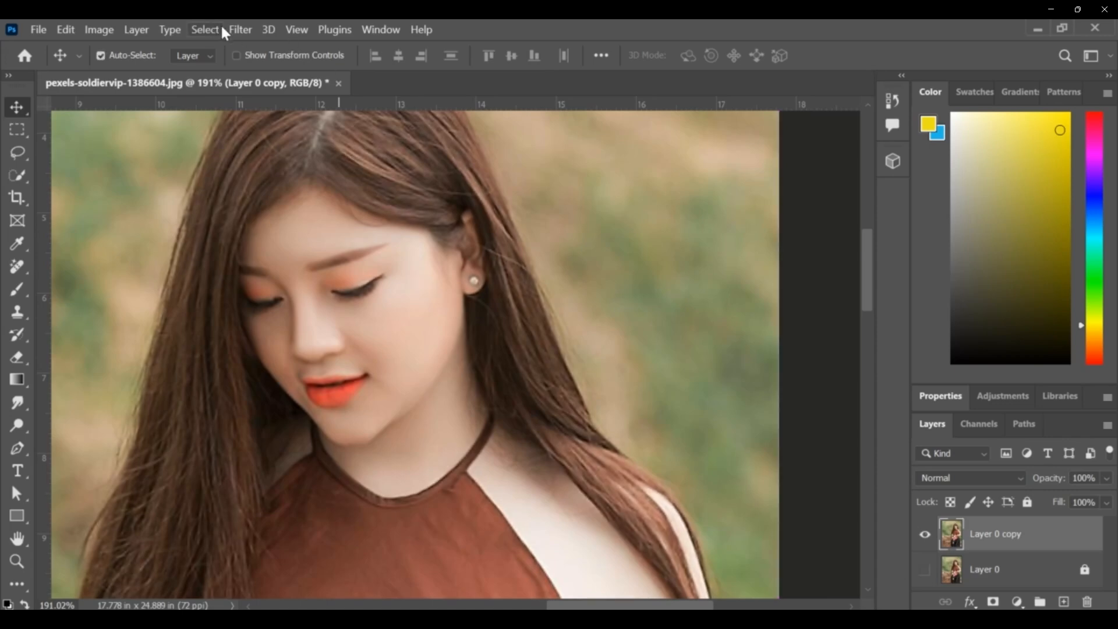
# Apply a Box Blur with a radius of 23 pixels to Layer 0 copy.
pyautogui.click(239, 29)
pyautogui.moveTo(439, 244)
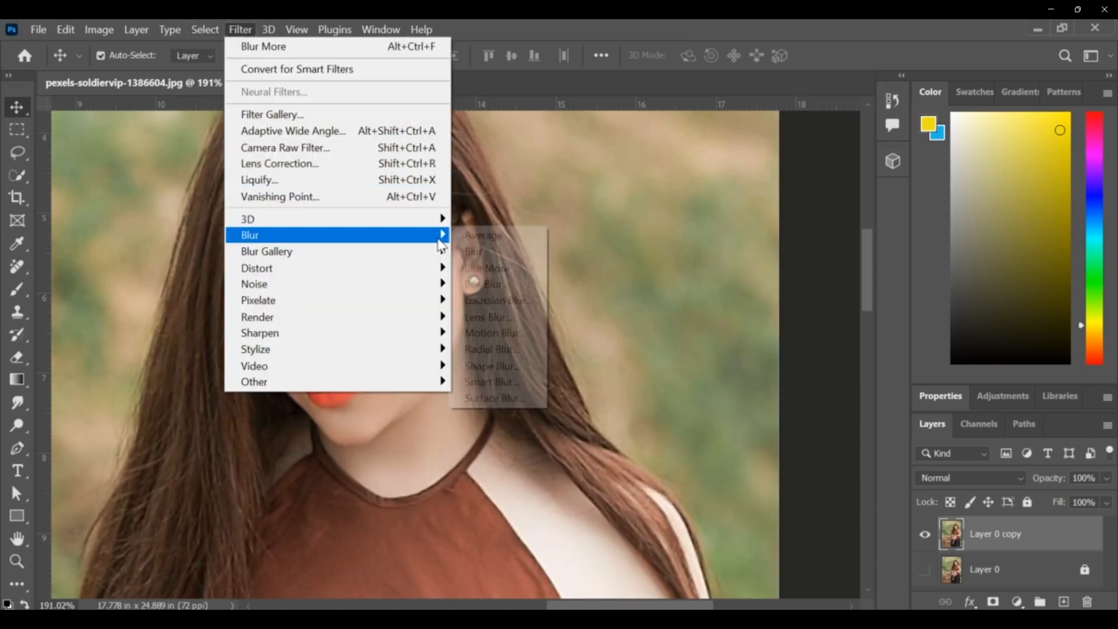
pyautogui.click(524, 285)
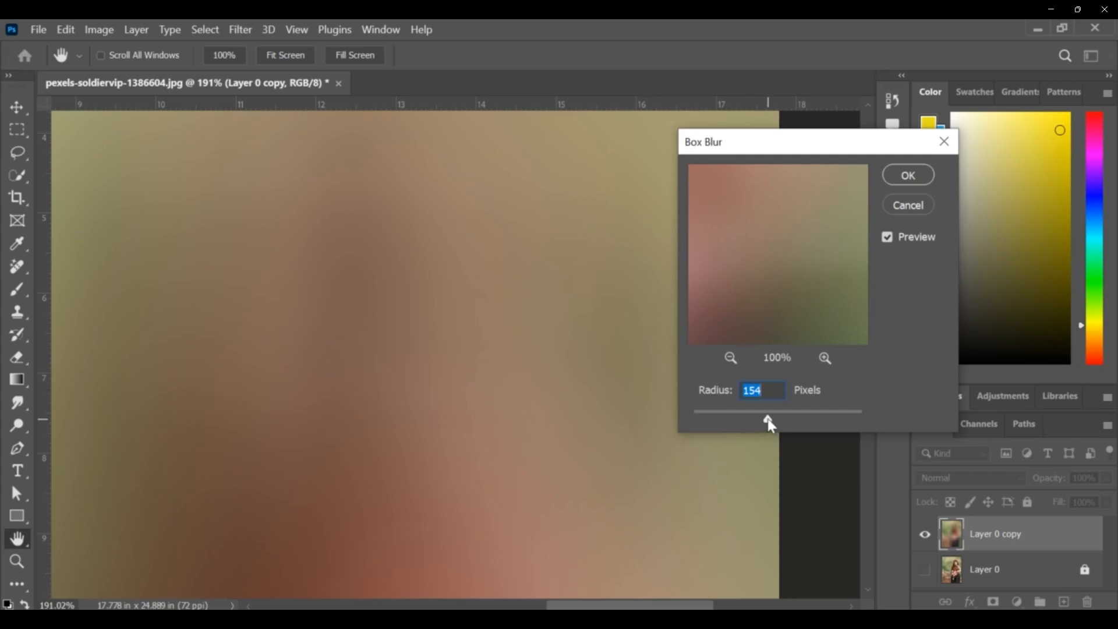
pyautogui.moveTo(767, 420); pyautogui.dragTo(714, 421)
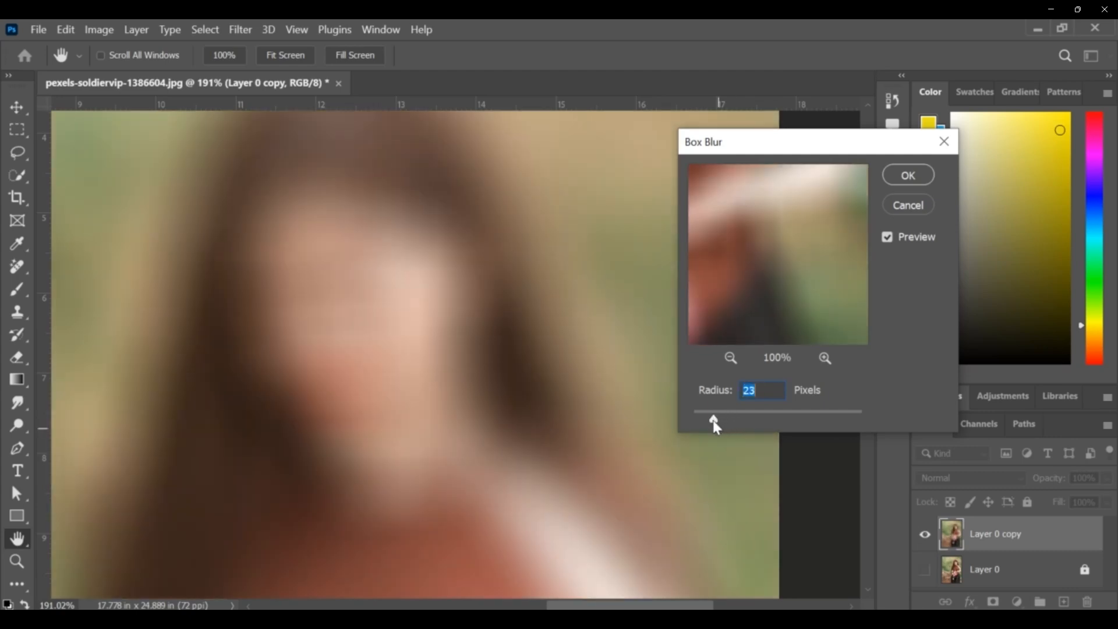
pyautogui.click(907, 176)
pyautogui.press('v')
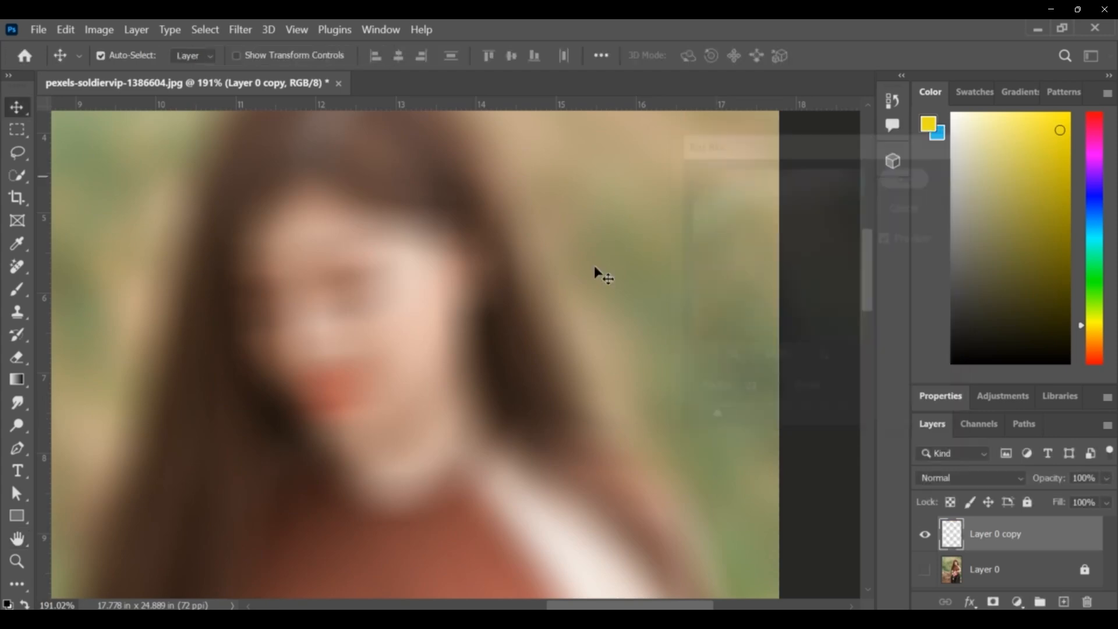
# Check the blurred portrait as a whole and undo the Box Blur.
pyautogui.scroll(-6, 495, 314)
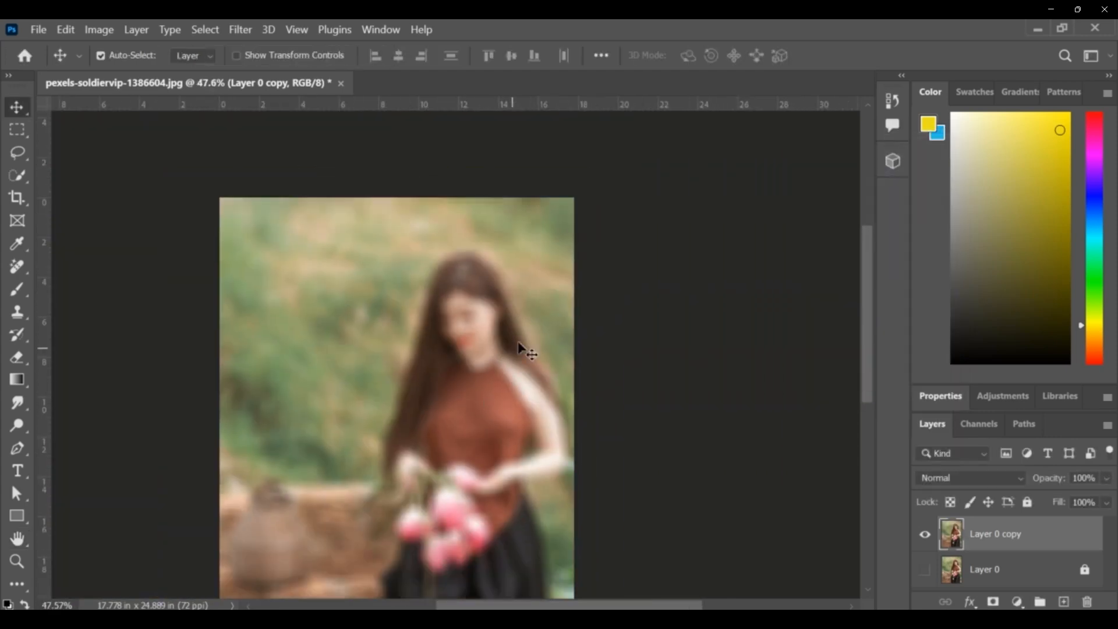
pyautogui.scroll(-2, 516, 403)
pyautogui.scroll(1, 519, 400)
pyautogui.hotkey('ctrl', 'z')
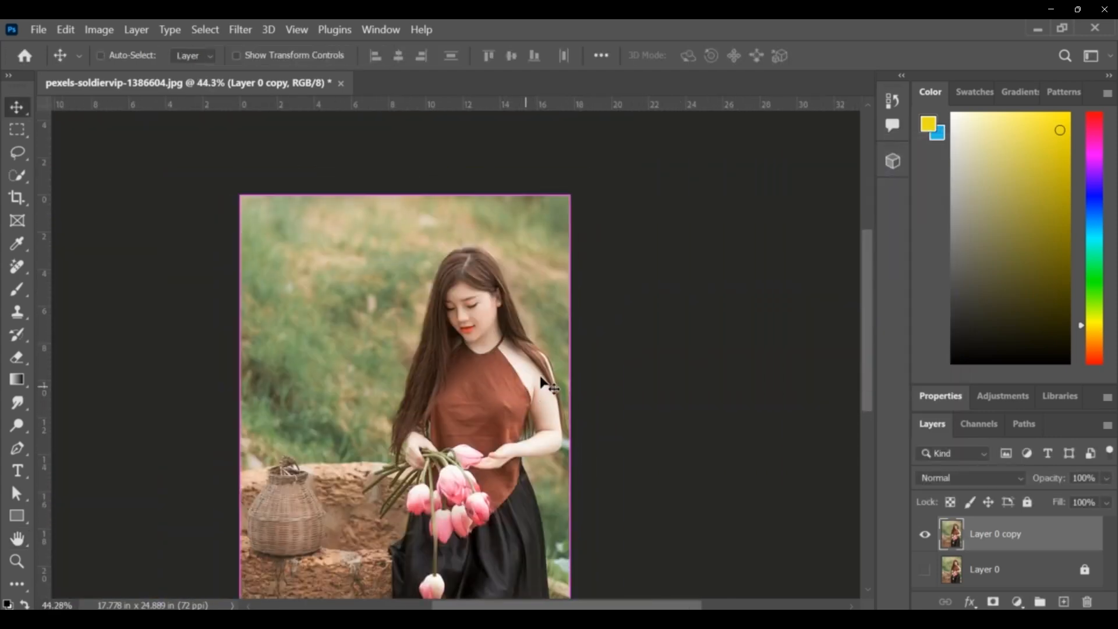
pyautogui.scroll(2, 641, 326)
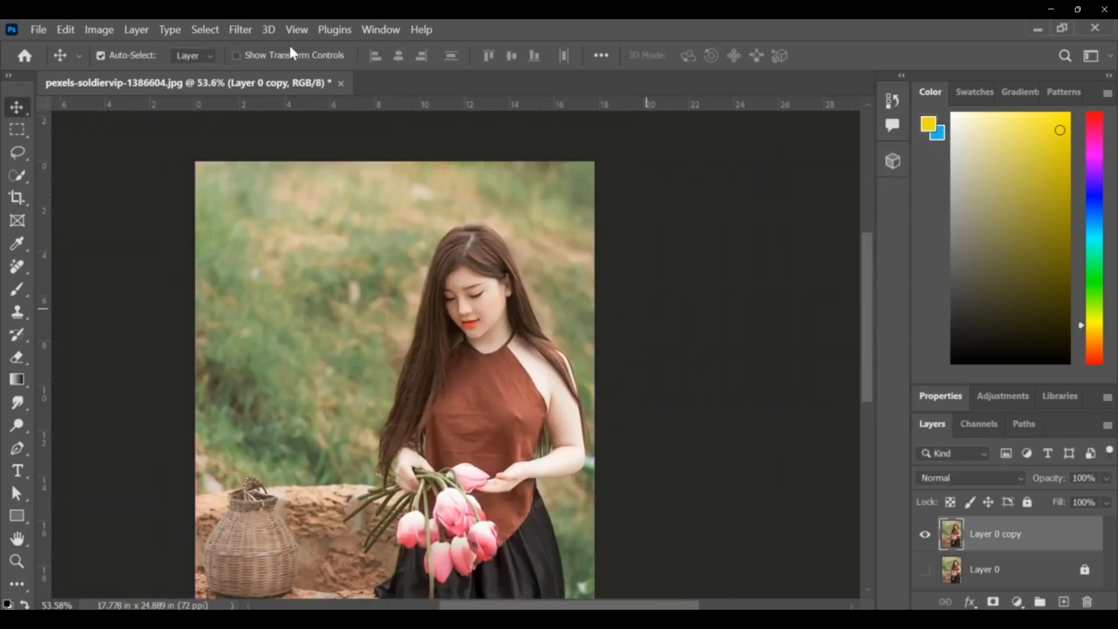
# Preview a Gaussian Blur on Layer 0 copy, bringing the radius to 3.8 pixels, and cancel it.
pyautogui.click(238, 29)
pyautogui.moveTo(408, 240)
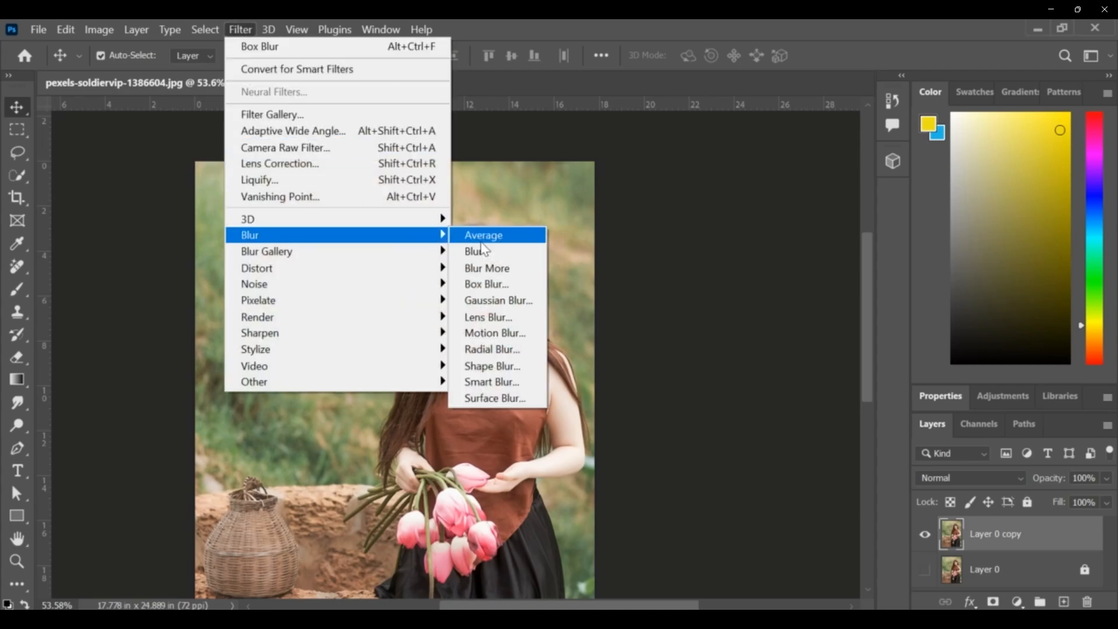
pyautogui.click(495, 300)
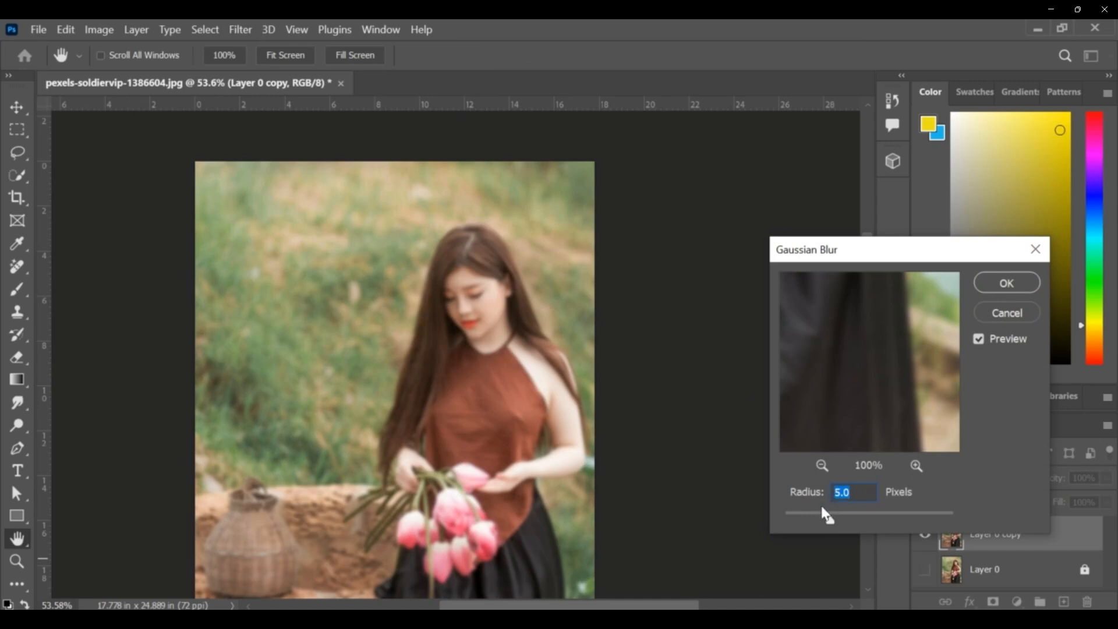
pyautogui.moveTo(845, 522)
pyautogui.mouseDown()
pyautogui.moveTo(896, 511)
pyautogui.moveTo(848, 510)
pyautogui.mouseUp()
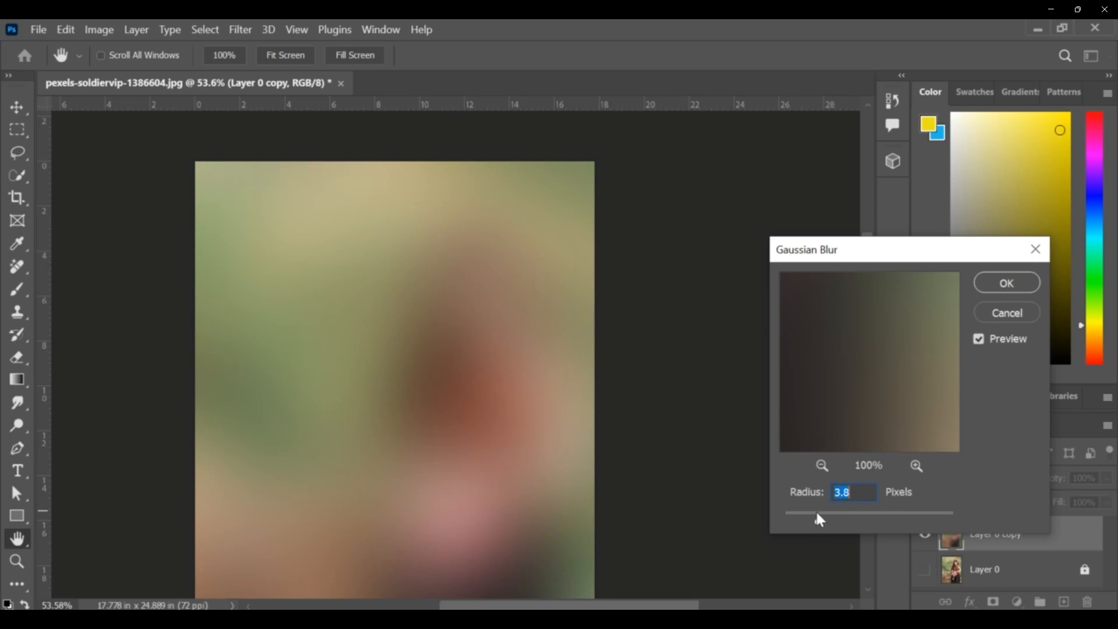
pyautogui.click(1002, 312)
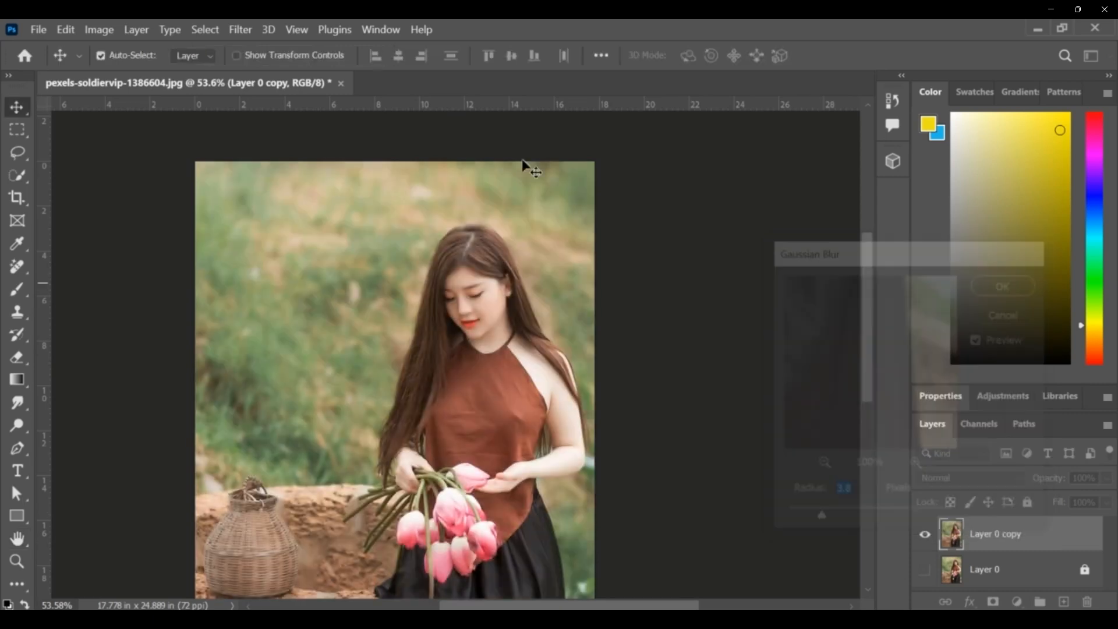
# Start a Lens Blur on Layer 0 copy and set its preview mode to Faster.
pyautogui.click(248, 34)
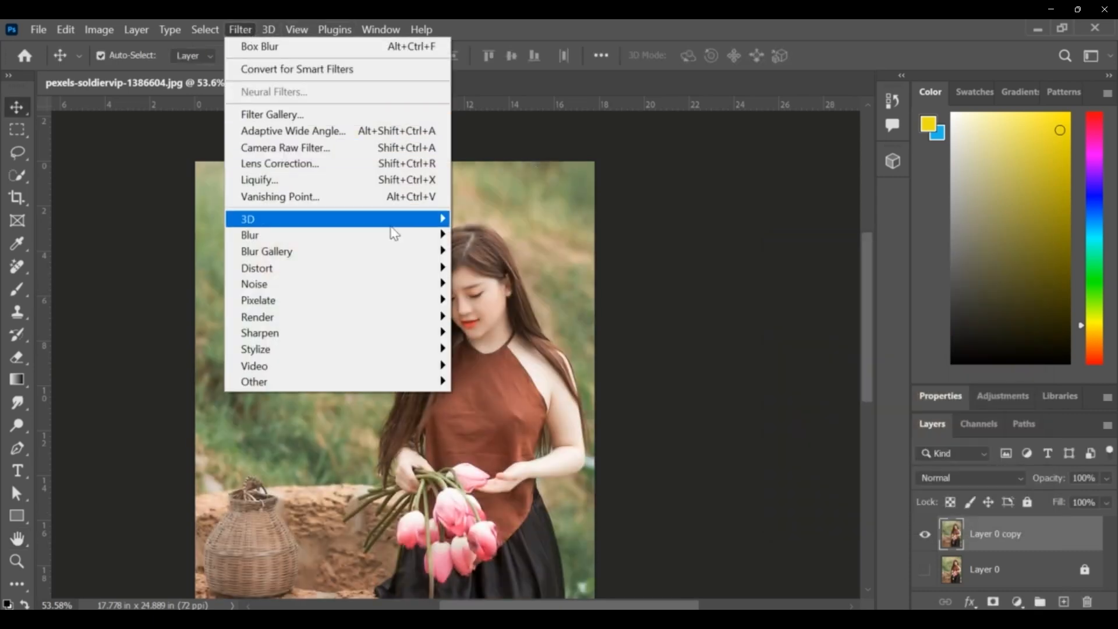
pyautogui.moveTo(439, 236)
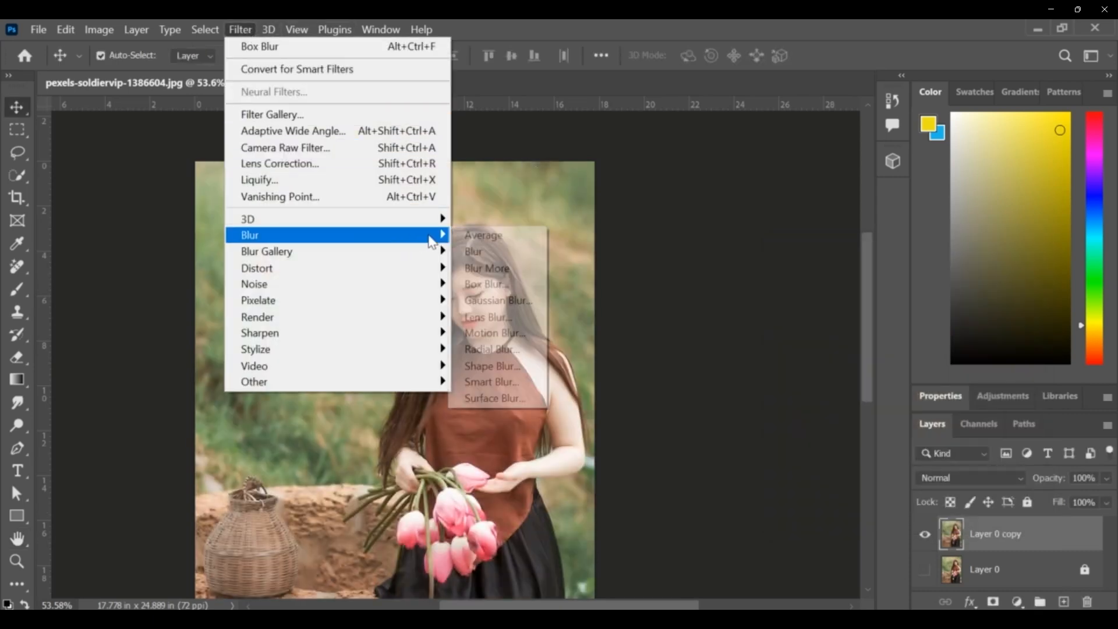
pyautogui.click(508, 316)
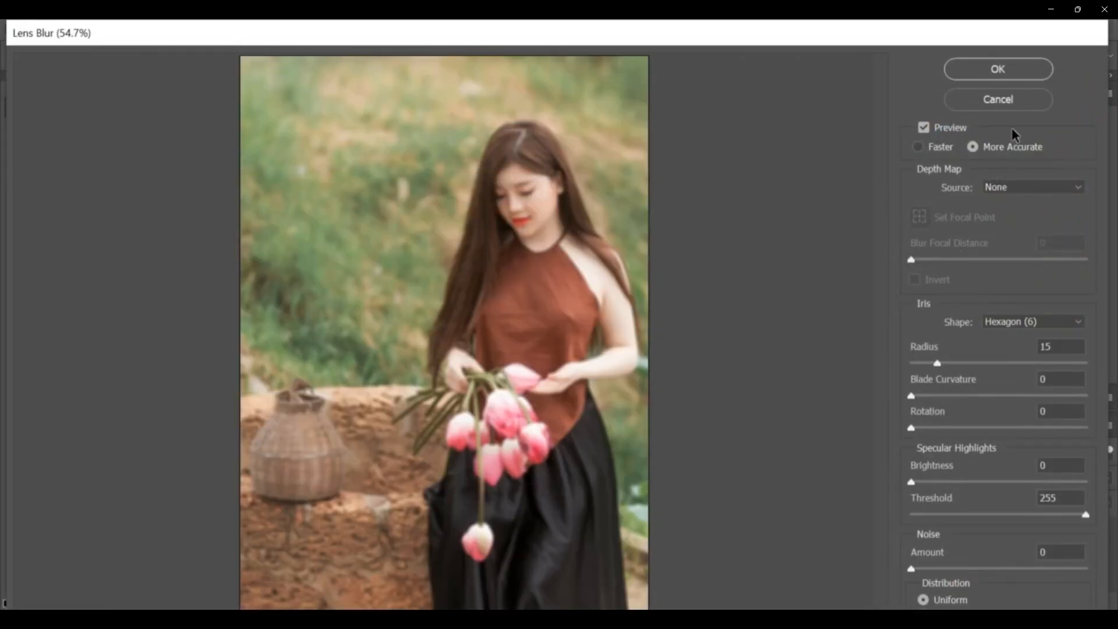
pyautogui.click(919, 146)
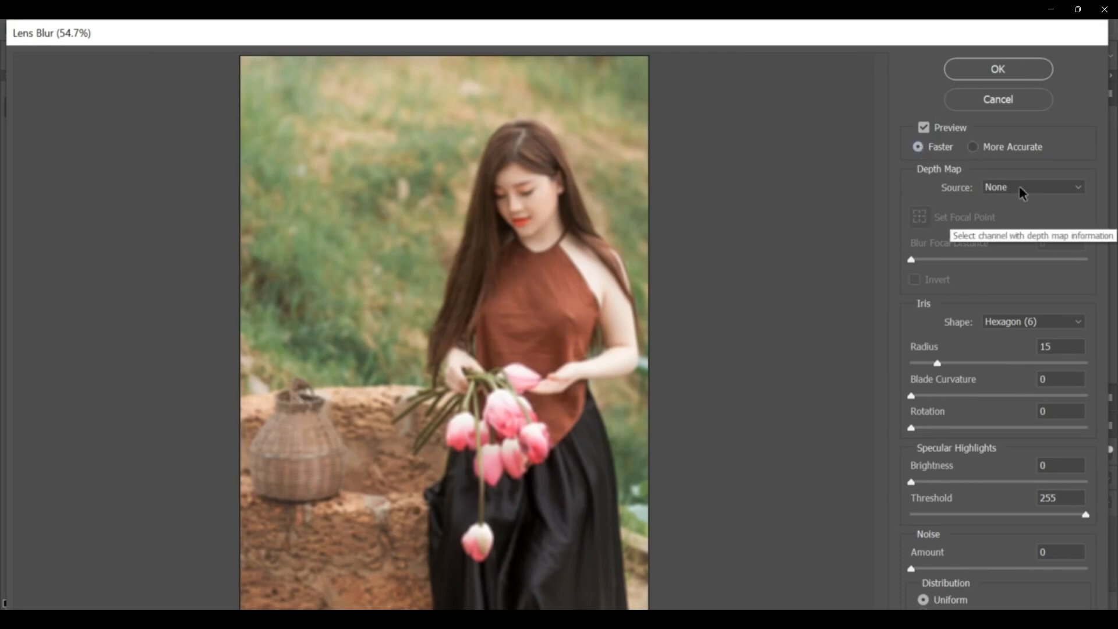
# Set the depth map source to Transparency, try Blur Focal Distances of 120 and 195, and return the distance to 0.
pyautogui.click(1073, 187)
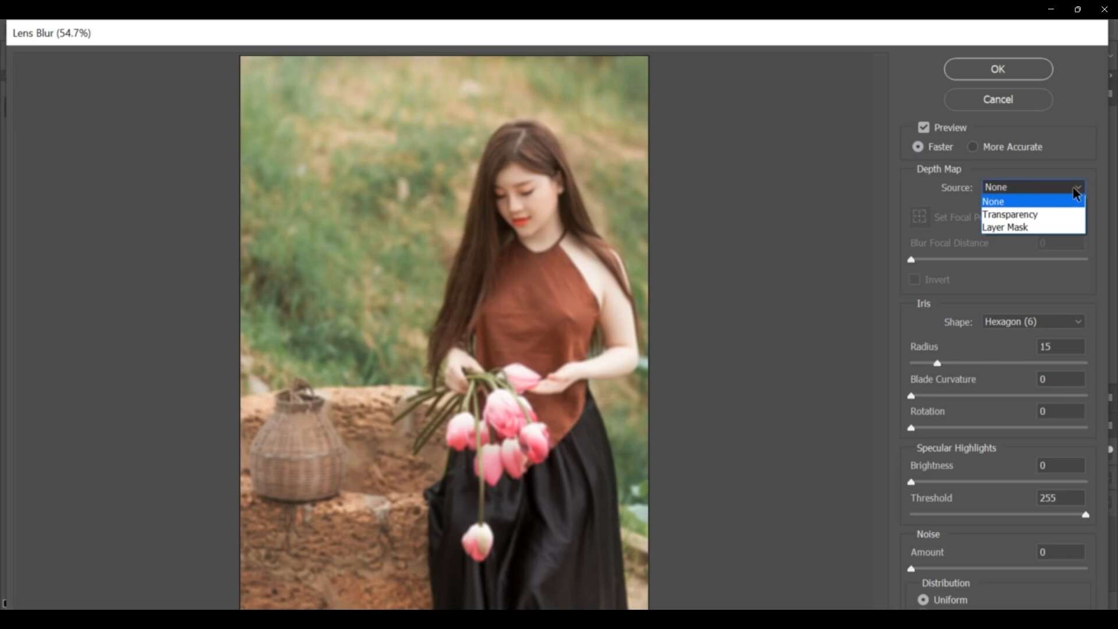
pyautogui.click(1055, 220)
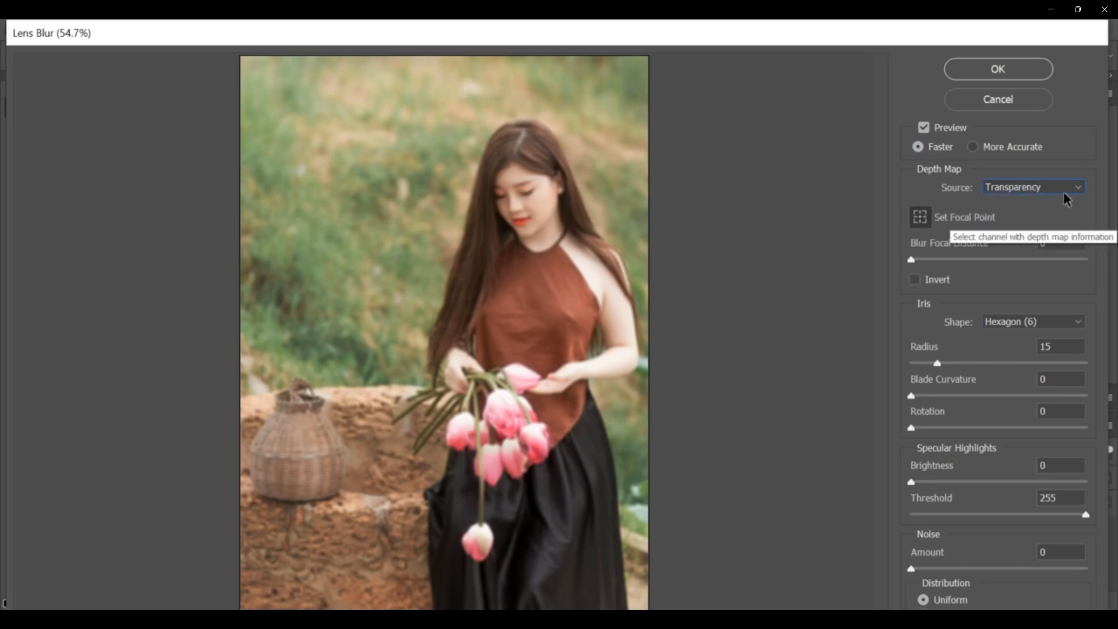
pyautogui.click(913, 261)
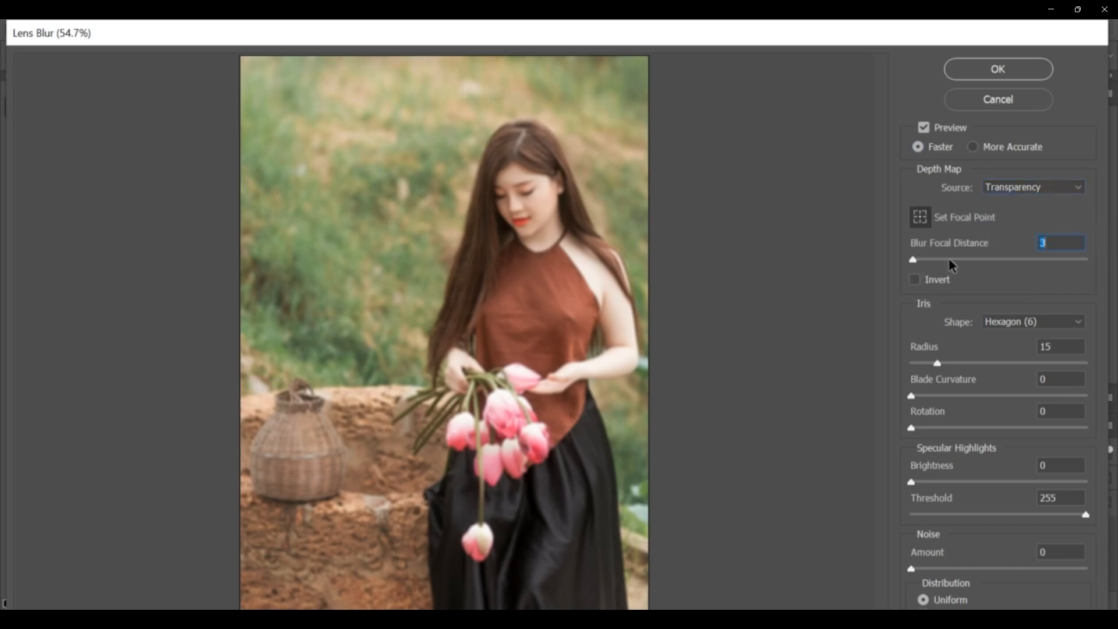
pyautogui.moveTo(946, 260); pyautogui.dragTo(991, 257)
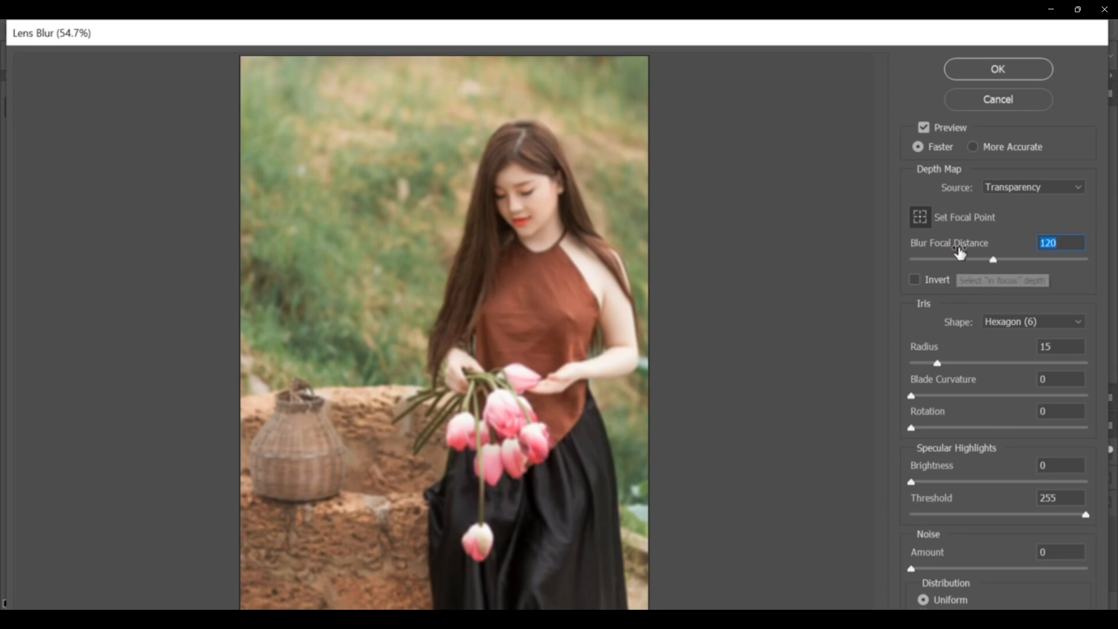
pyautogui.moveTo(992, 260); pyautogui.dragTo(1043, 259)
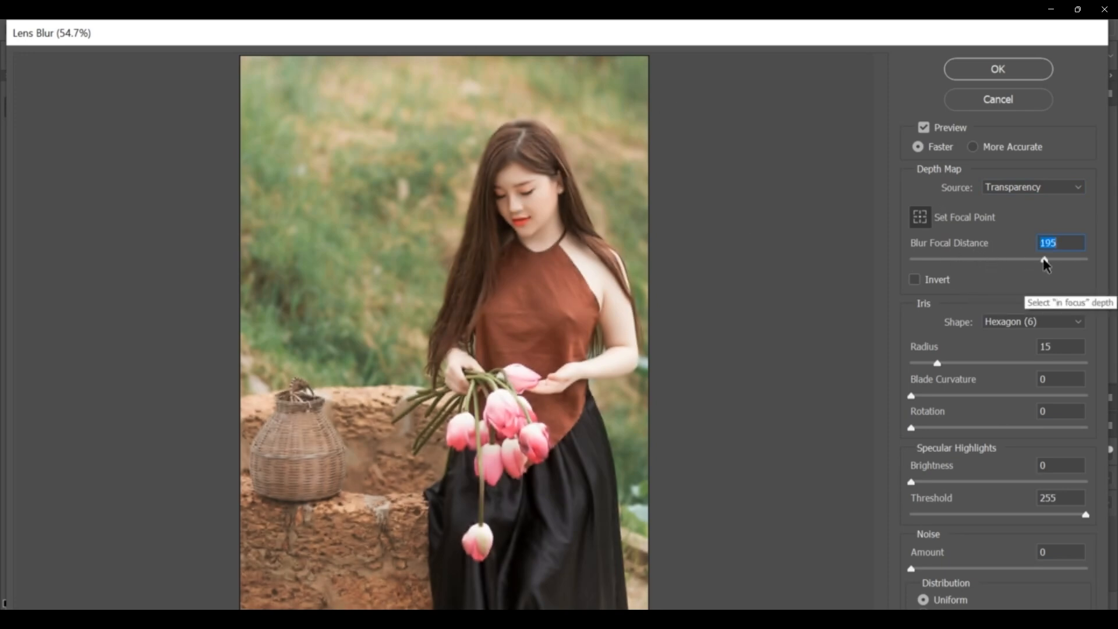
pyautogui.click(818, 260)
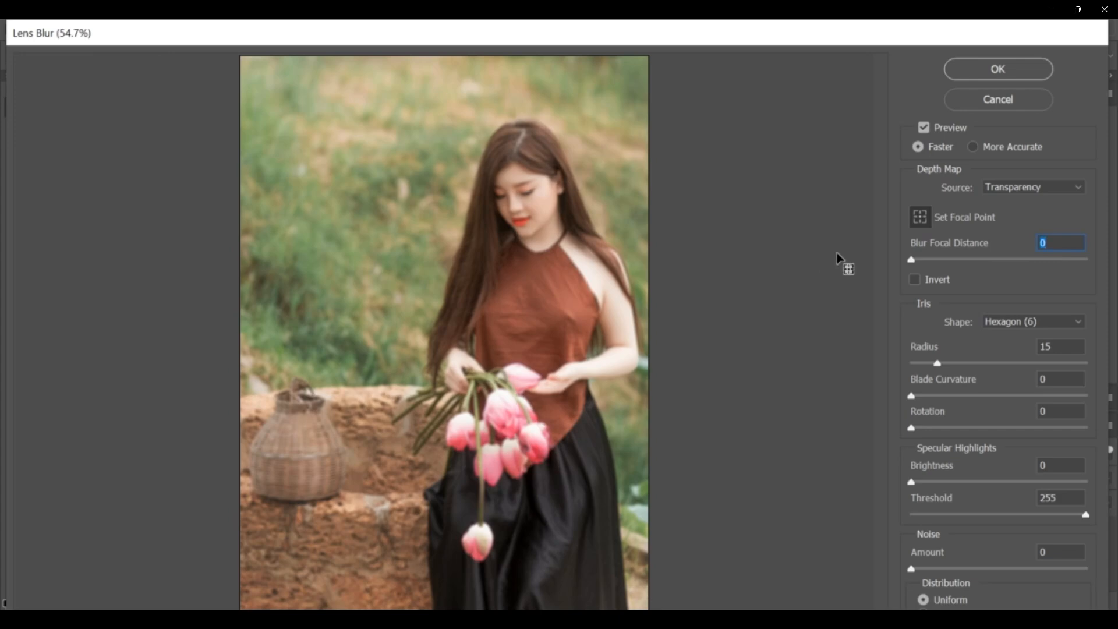
# Set the depth map source to Layer Mask with a Blur Focal Distance of 152.
pyautogui.click(1006, 185)
pyautogui.click(1007, 227)
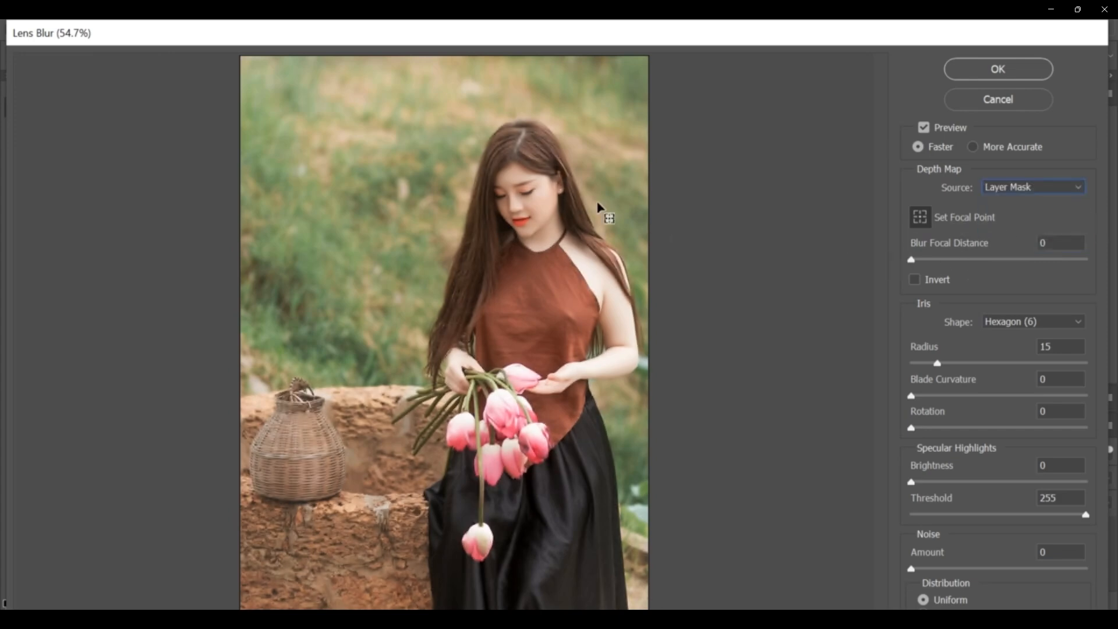
pyautogui.moveTo(910, 261); pyautogui.dragTo(1015, 265)
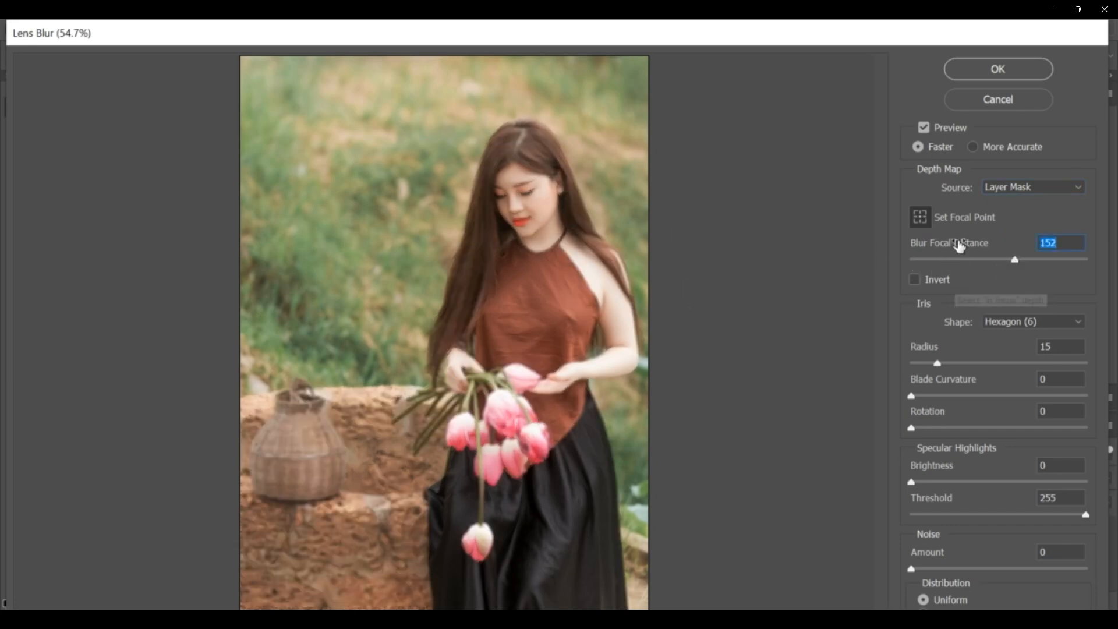
# Reset the depth map source to None and set the iris shape to Triangle (3).
pyautogui.click(1008, 187)
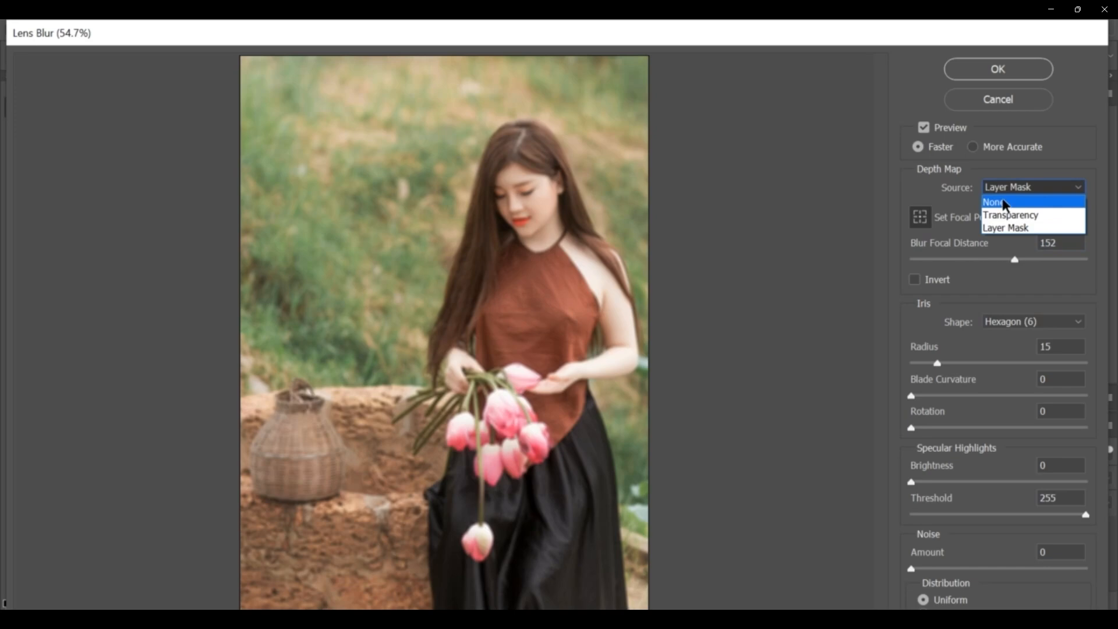
pyautogui.click(1005, 203)
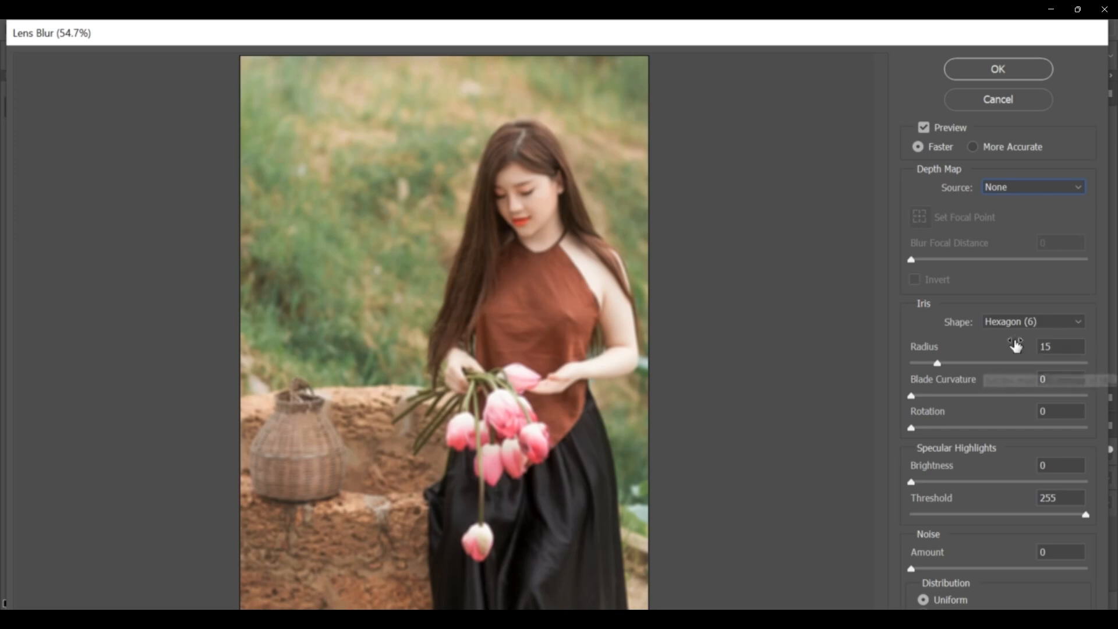
pyautogui.click(1078, 322)
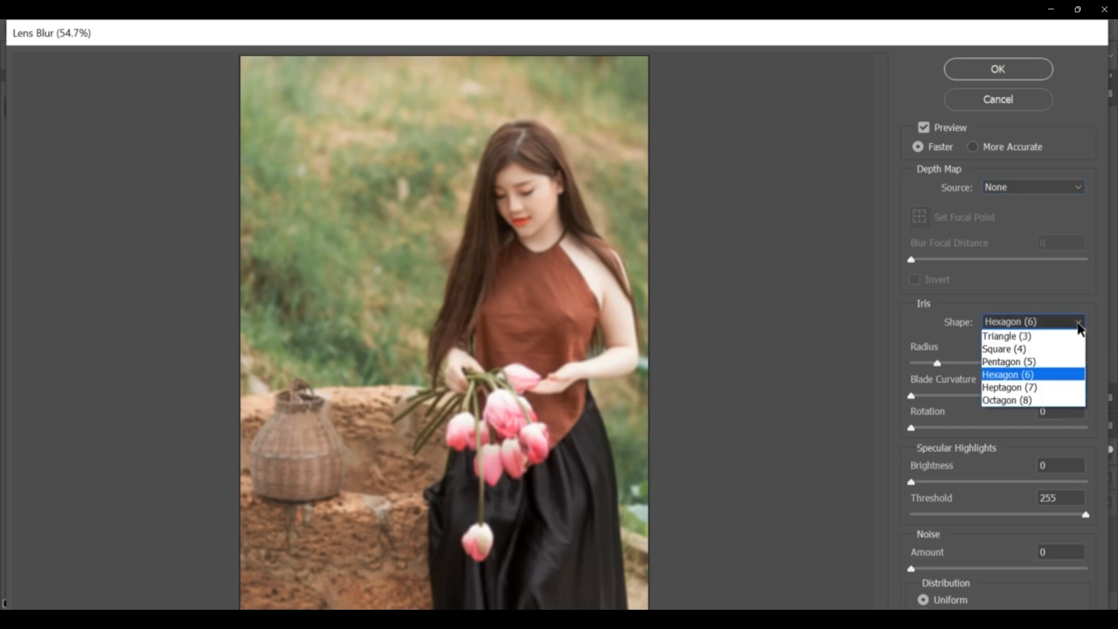
pyautogui.click(1045, 337)
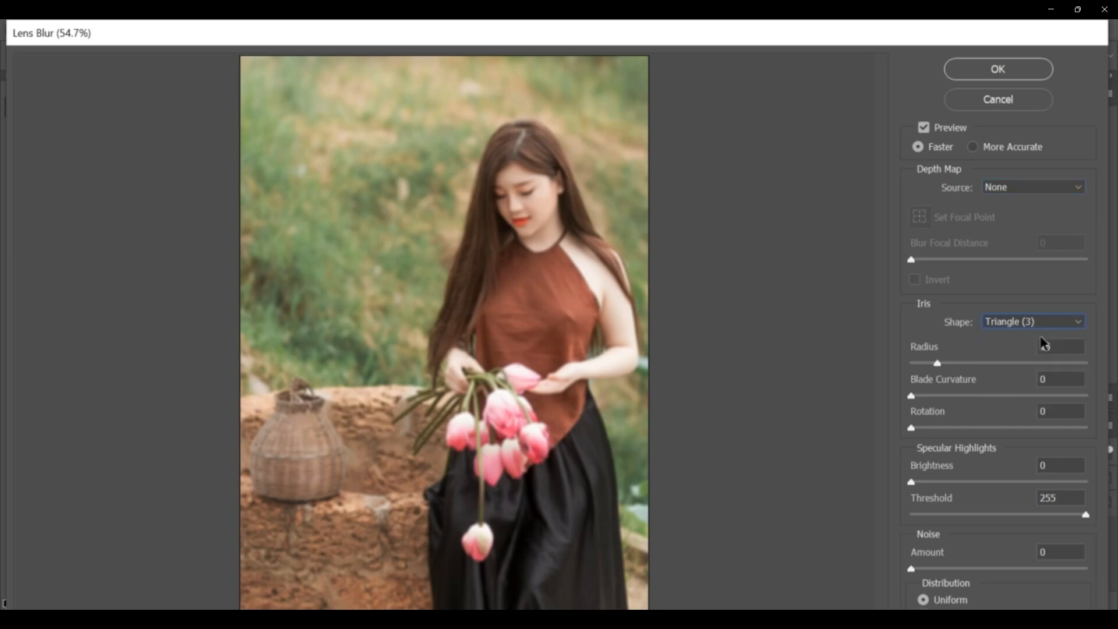
# Use Layer Mask as the depth map source and set the Blur Focal Distance to 147.
pyautogui.click(1007, 189)
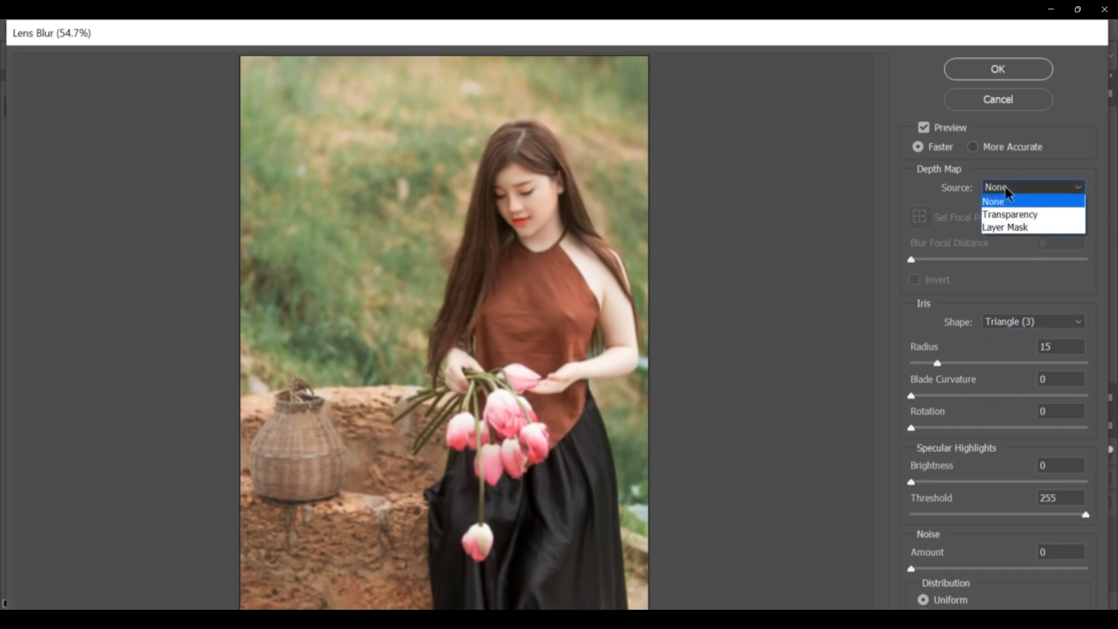
pyautogui.click(1011, 228)
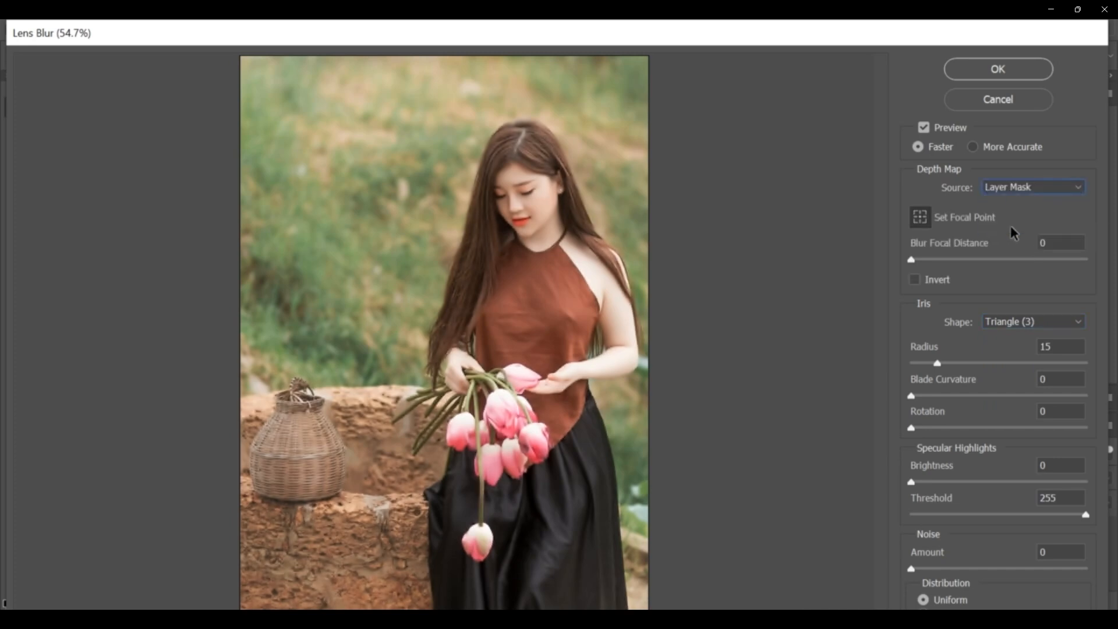
pyautogui.moveTo(998, 269); pyautogui.dragTo(1011, 269)
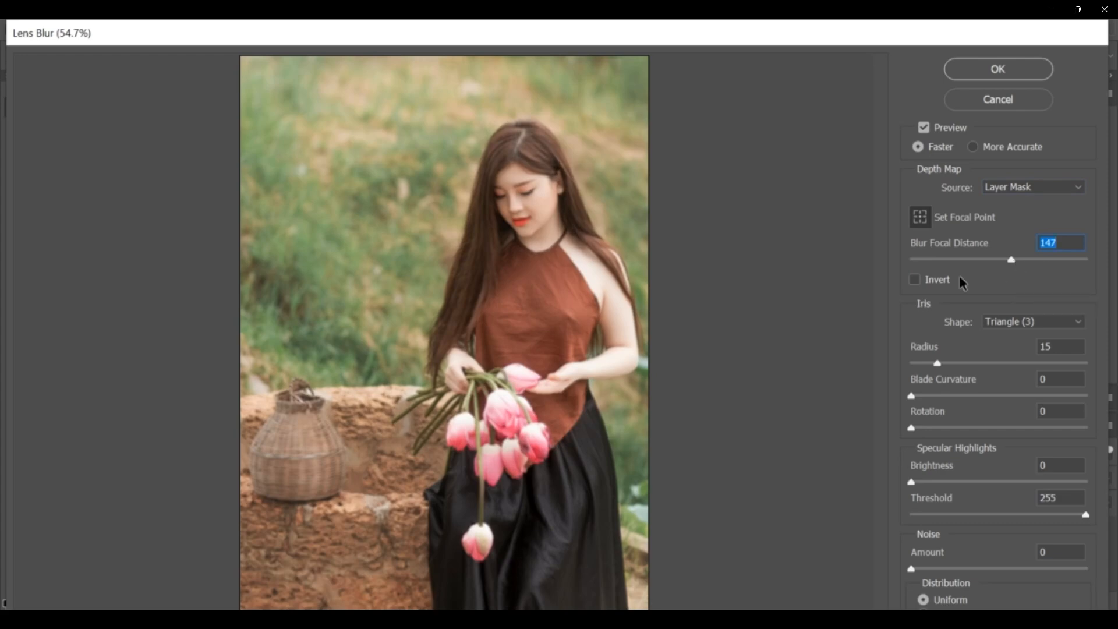
# Toggle the depth map's Invert option on and off to compare the blur, leaving it off.
pyautogui.click(918, 280)
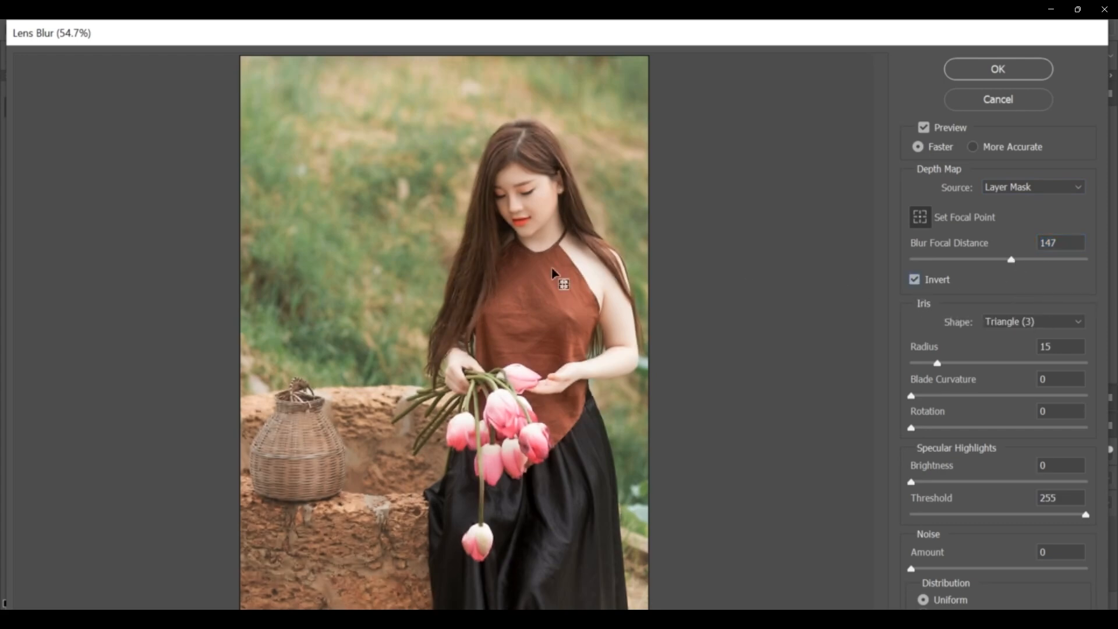
pyautogui.scroll(-2, 458, 258)
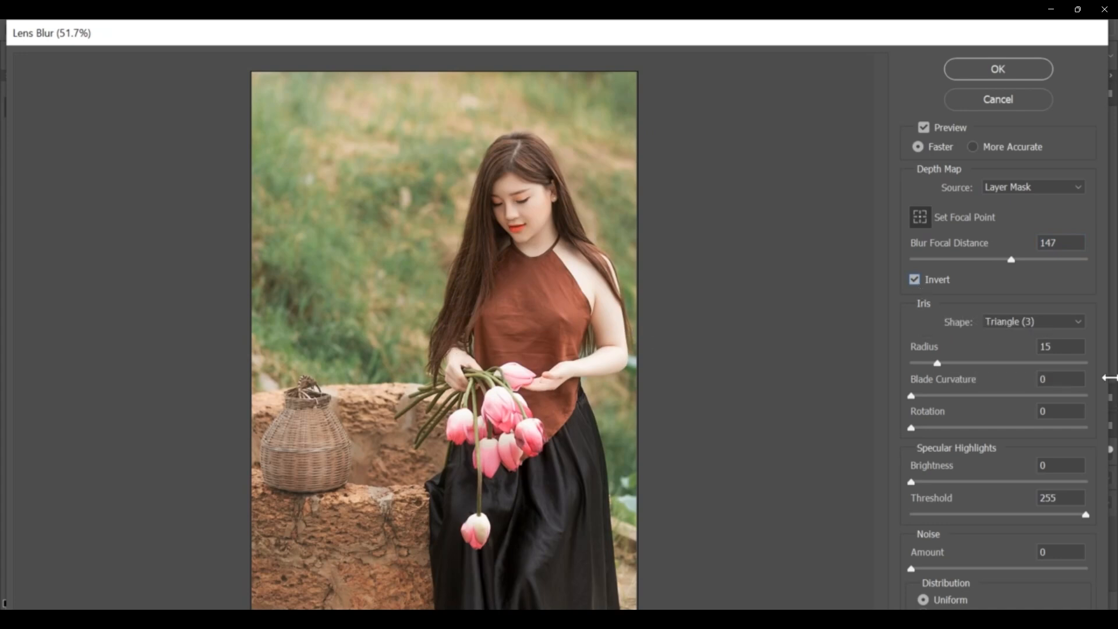
pyautogui.click(914, 280)
pyautogui.click(915, 280)
pyautogui.click(914, 278)
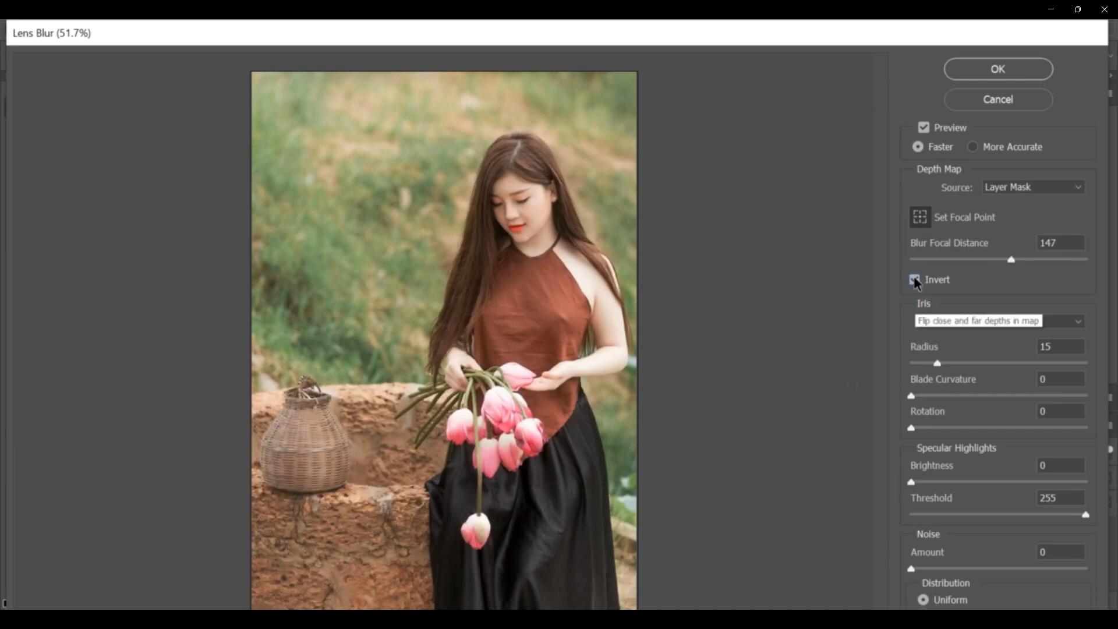
pyautogui.click(914, 281)
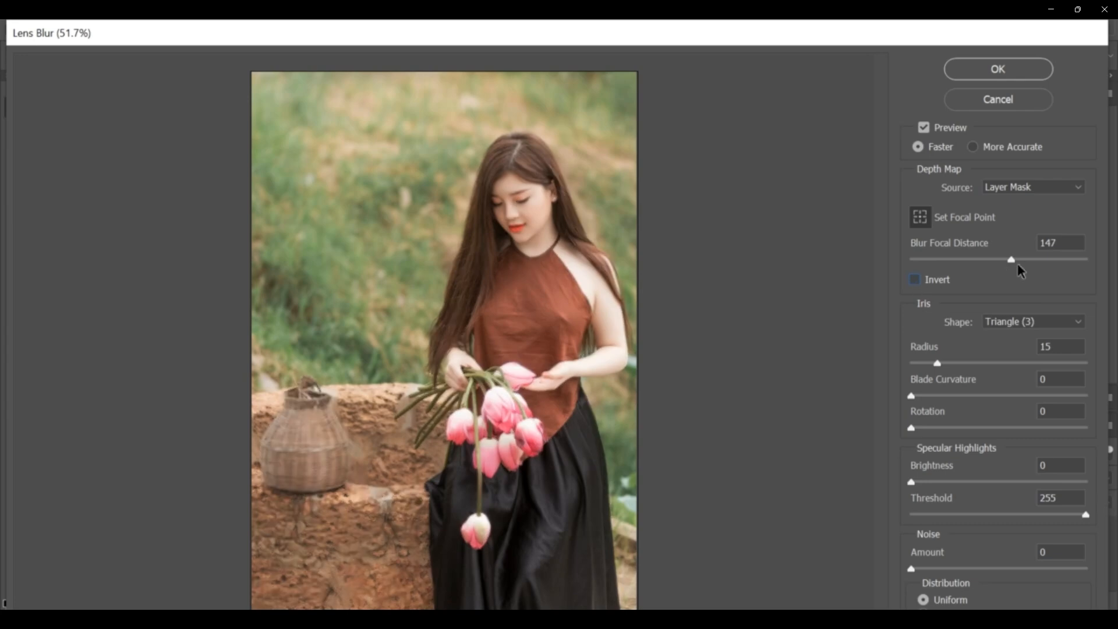
# Try a Blur Focal Distance of 255 and set it back to 0.
pyautogui.hotkey('shift', 'Tab')
pyautogui.write('255')
pyautogui.write('0')
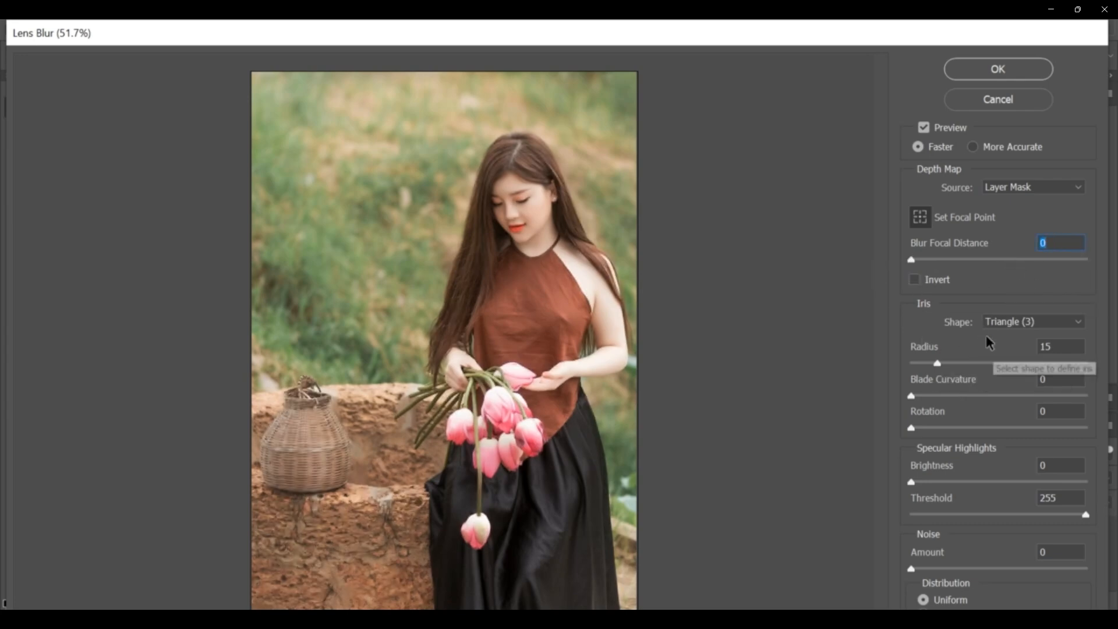
# Try the Square (4) iris shape with a radius of 0 in Lens Blur, and cancel the filter.
pyautogui.click(1049, 321)
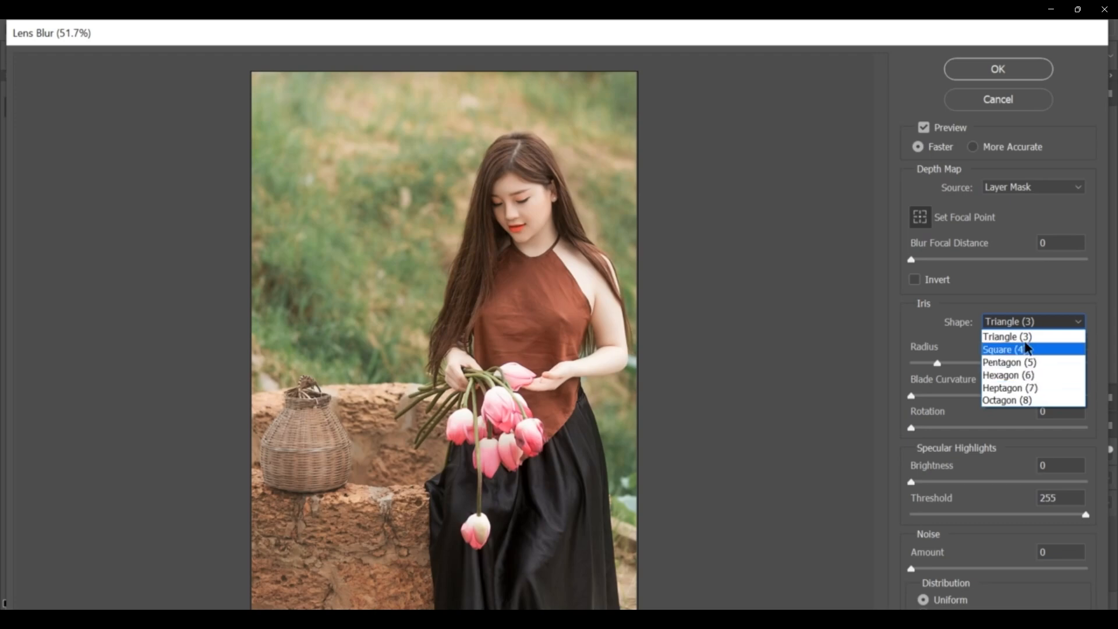
pyautogui.click(1036, 349)
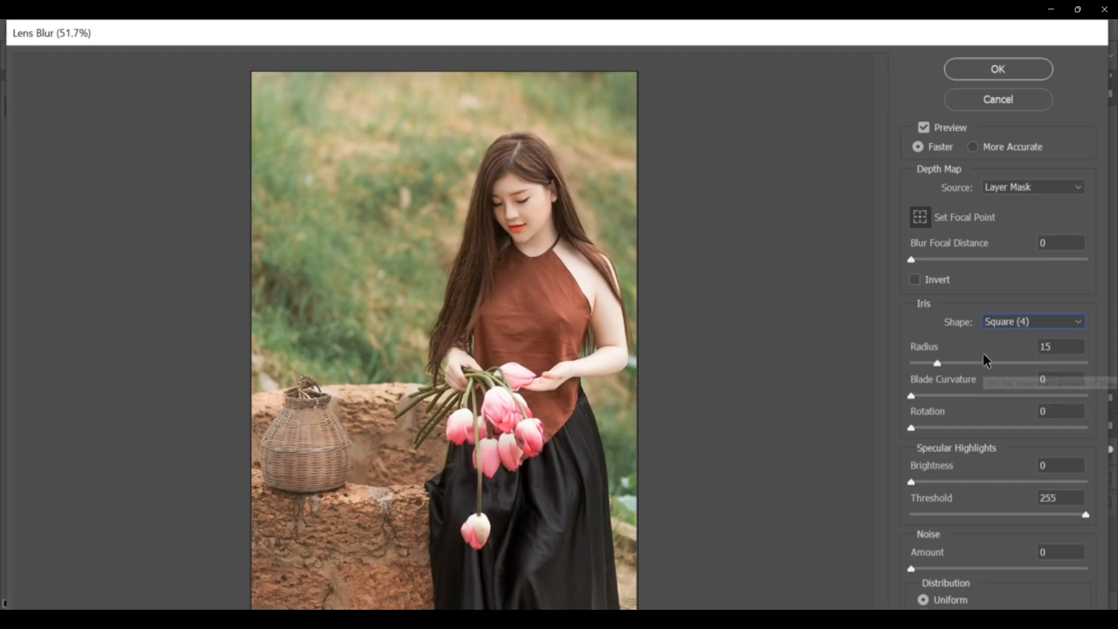
pyautogui.moveTo(939, 364); pyautogui.dragTo(895, 381)
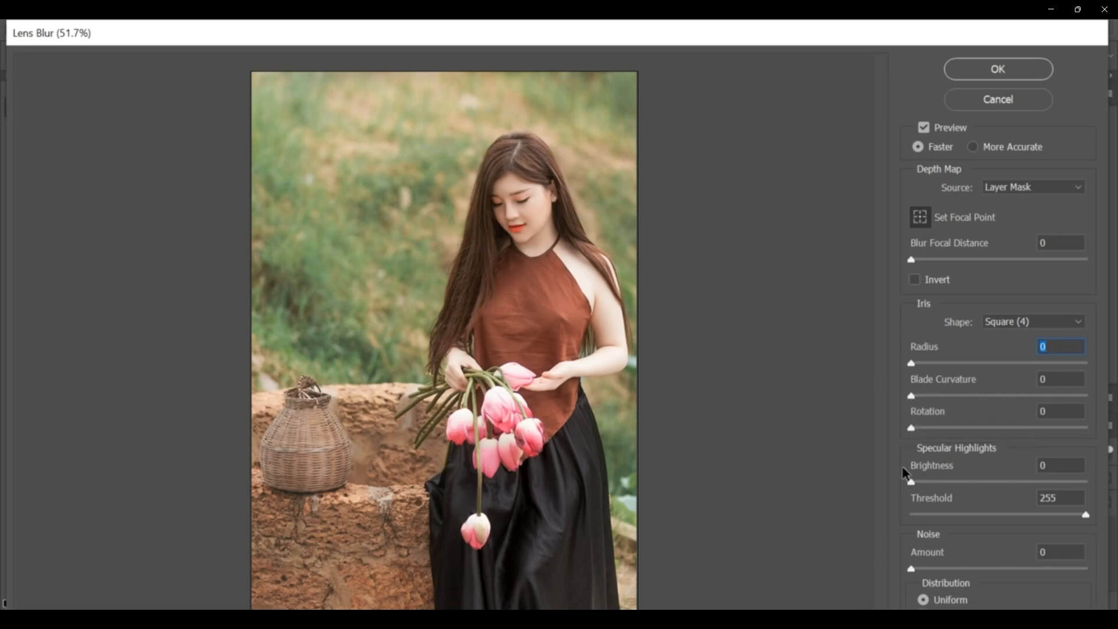
pyautogui.moveTo(912, 483)
pyautogui.mouseDown()
pyautogui.moveTo(982, 484)
pyautogui.moveTo(910, 484)
pyautogui.mouseUp()
pyautogui.moveTo(912, 569); pyautogui.dragTo(894, 550)
pyautogui.click(1004, 103)
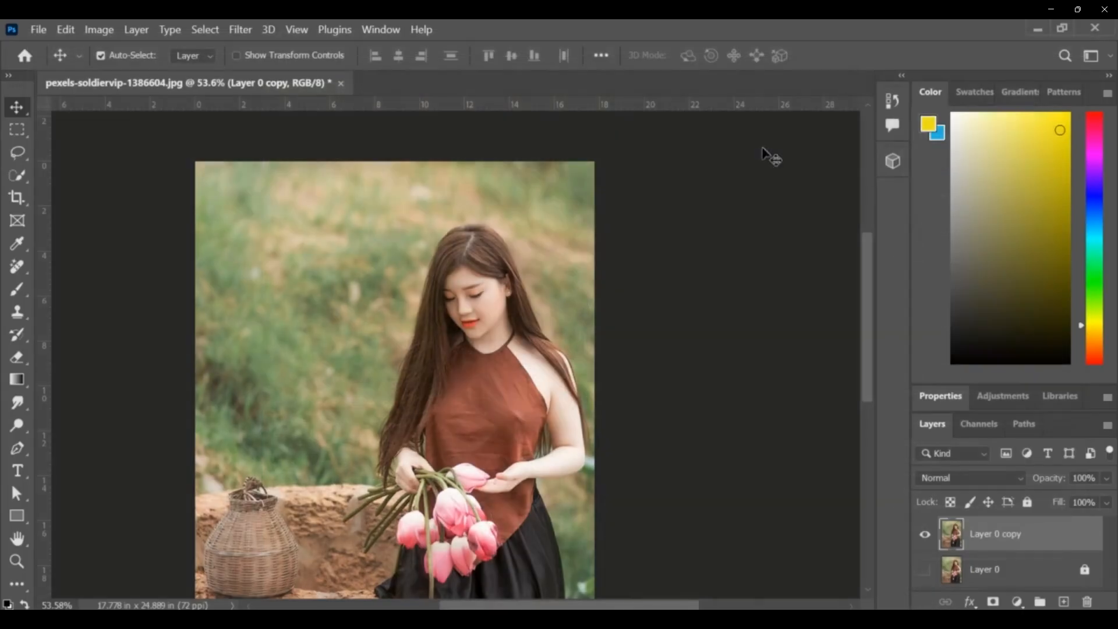
# Start a Motion Blur on the Layer 0 copy with an angle of -68° and a distance of 44 pixels.
pyautogui.click(247, 32)
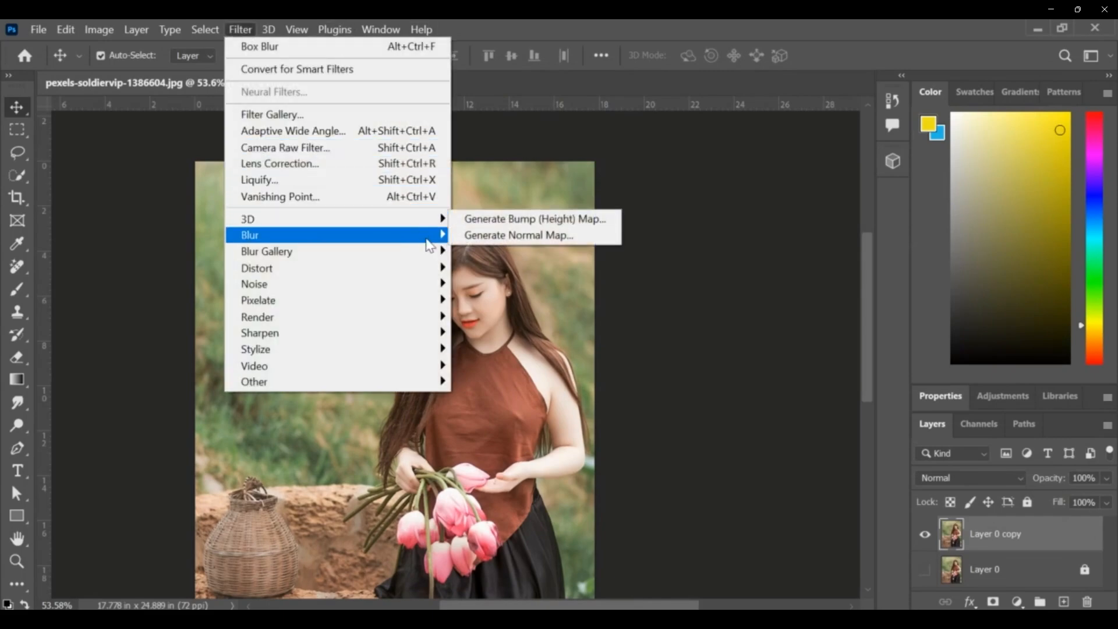
pyautogui.moveTo(430, 245)
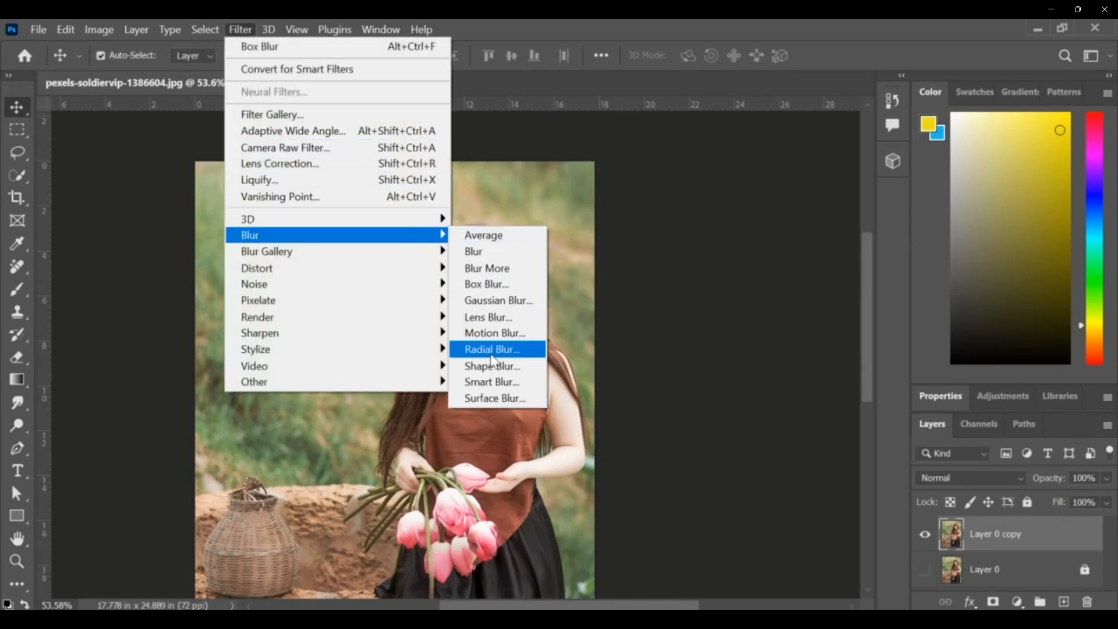
pyautogui.click(516, 332)
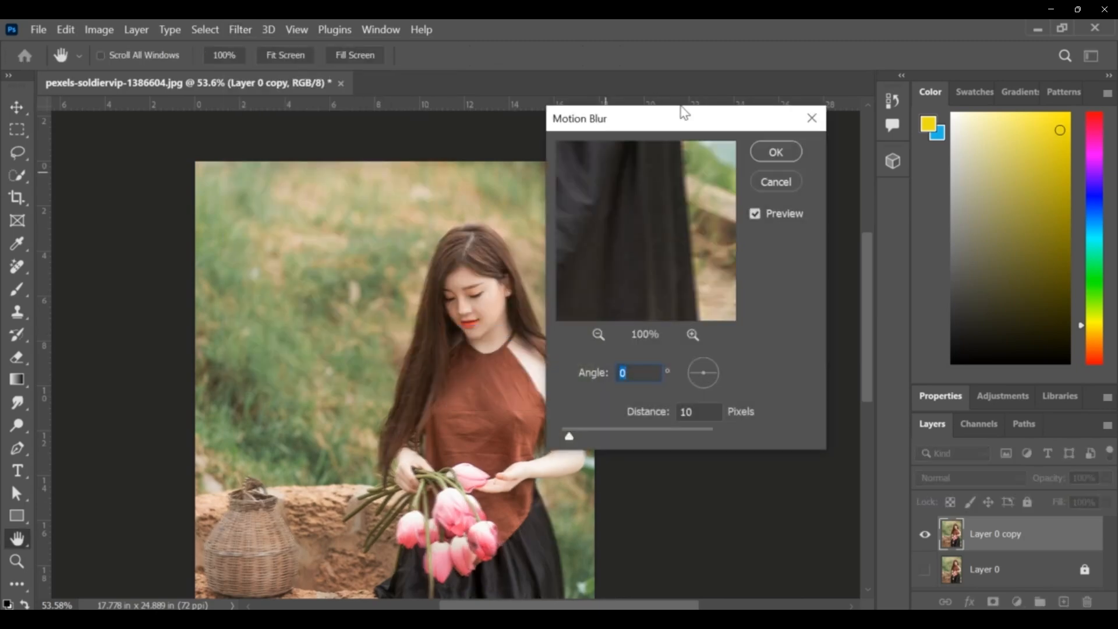
pyautogui.moveTo(681, 112); pyautogui.dragTo(778, 108)
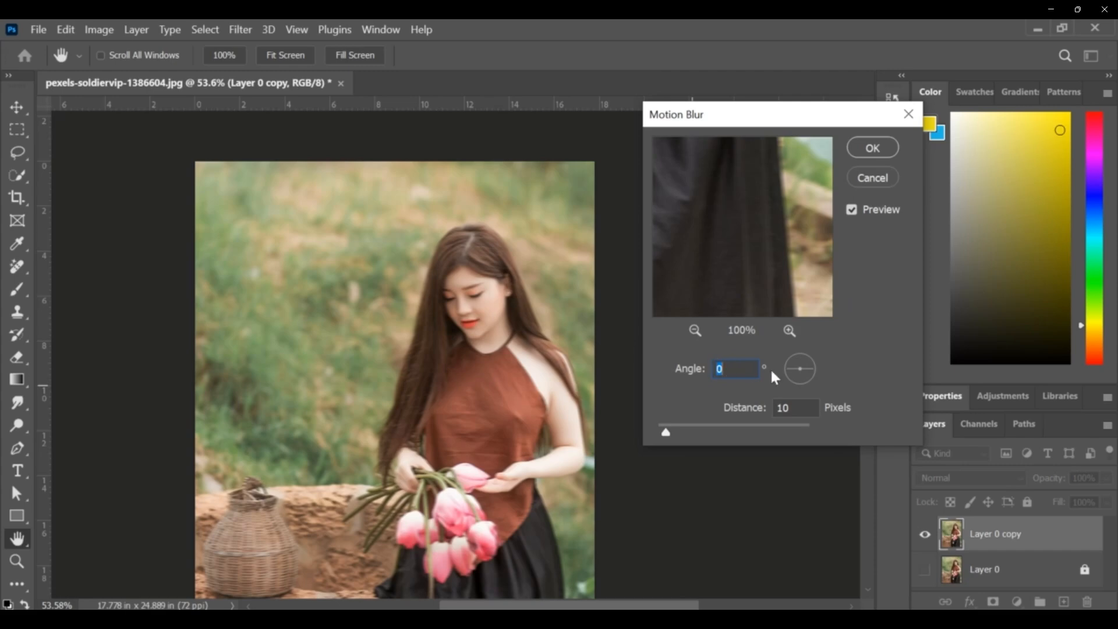
pyautogui.moveTo(785, 365); pyautogui.dragTo(793, 351)
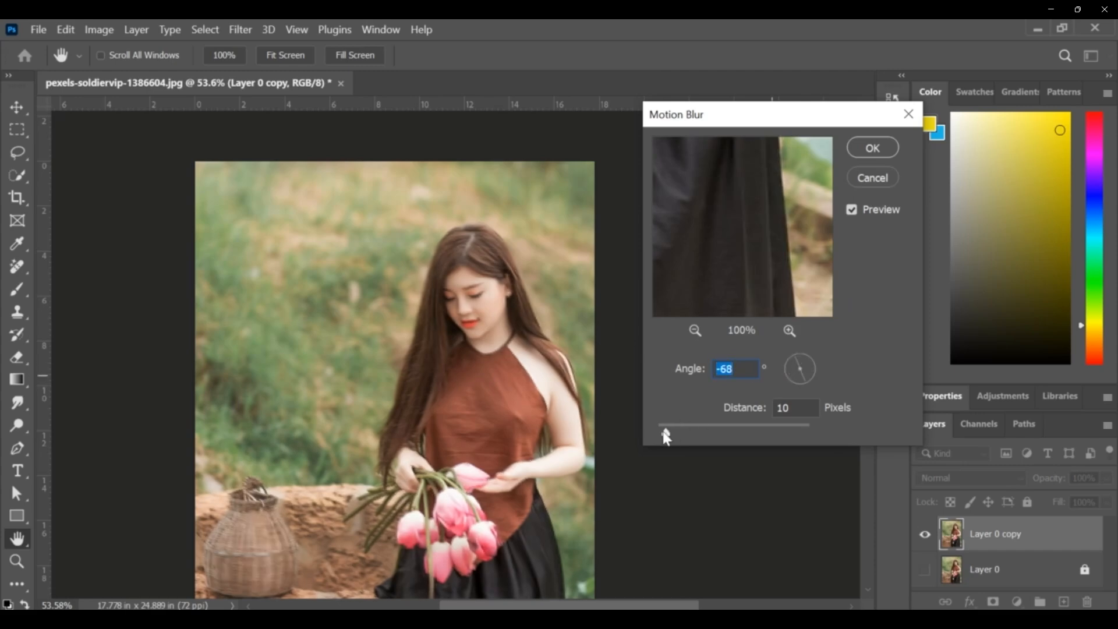
pyautogui.moveTo(665, 432); pyautogui.dragTo(697, 437)
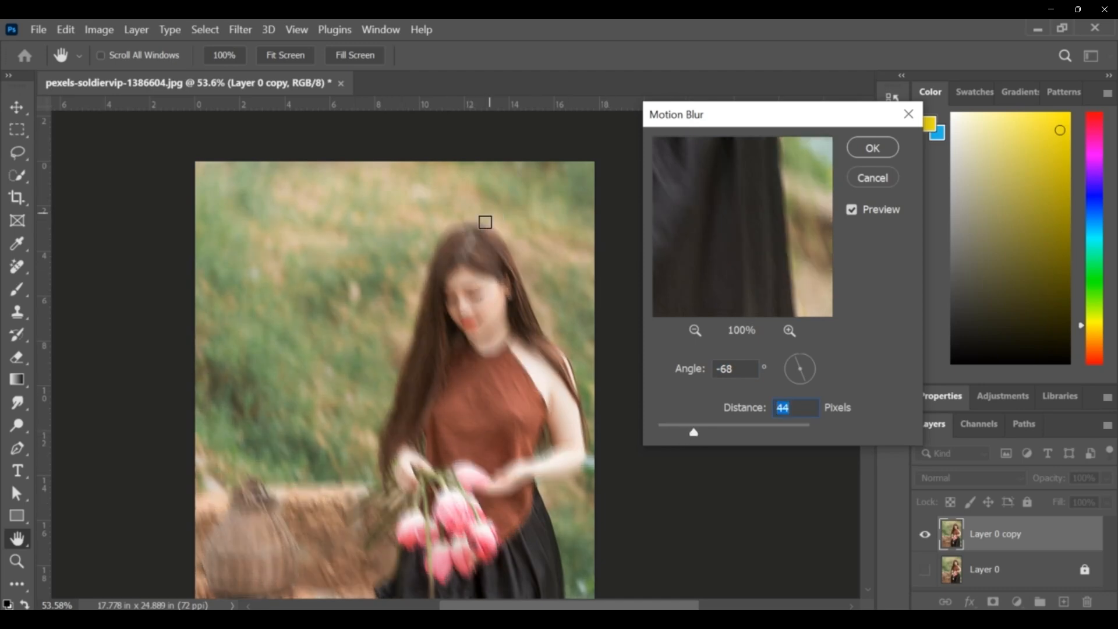
# Change the Motion Blur angle to 39°, apply the filter to view the whole portrait, and undo it.
pyautogui.click(806, 359)
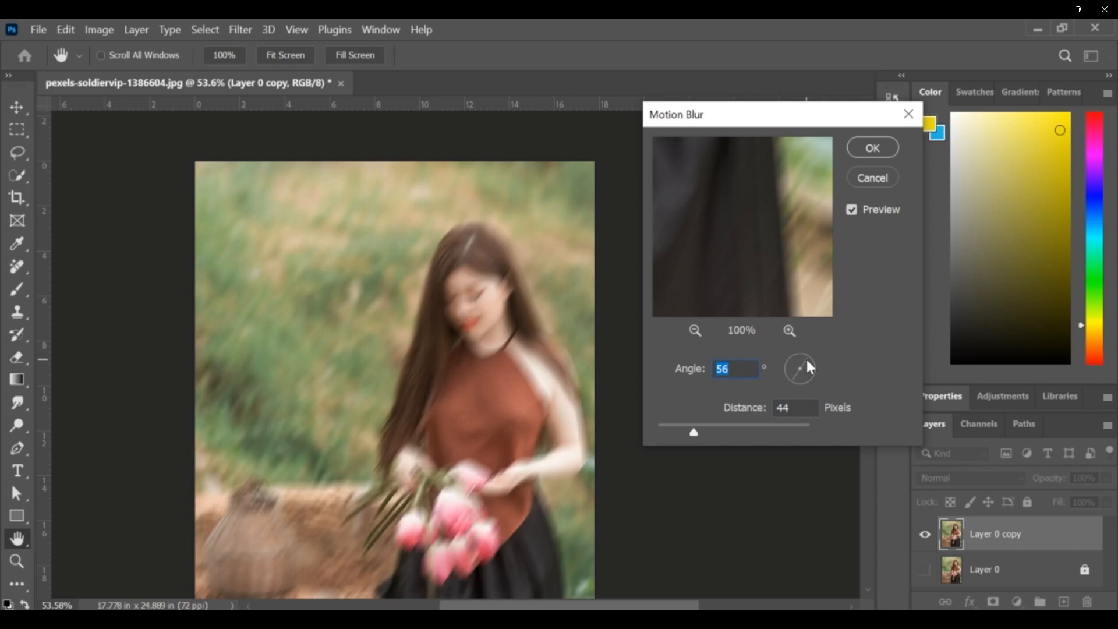
pyautogui.click(809, 359)
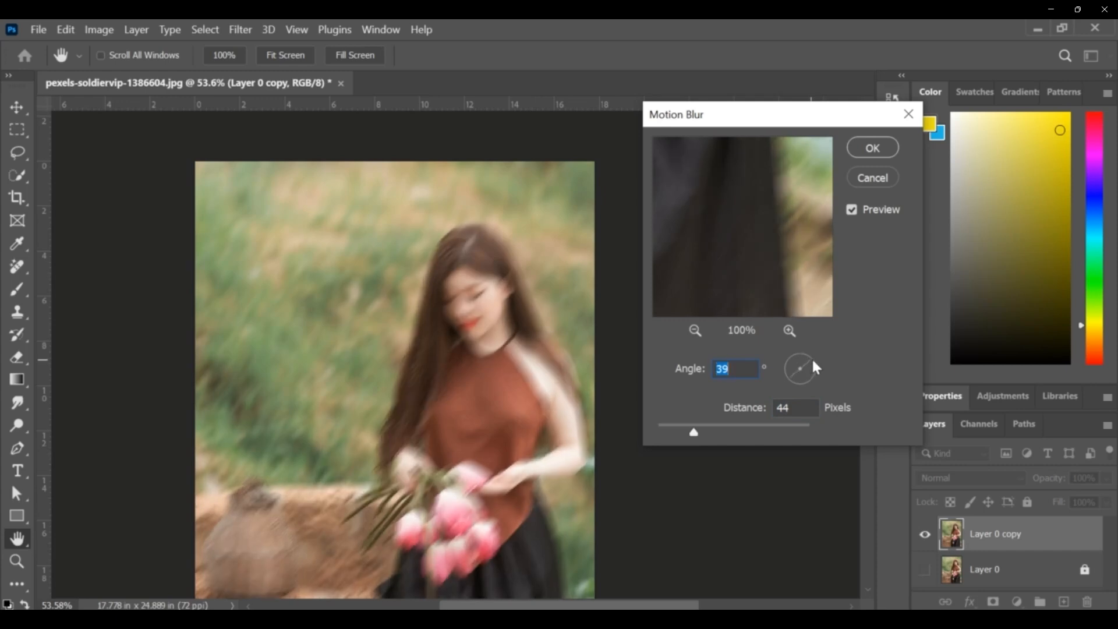
pyautogui.click(862, 148)
pyautogui.press('v')
pyautogui.hotkey('ctrl', '-')
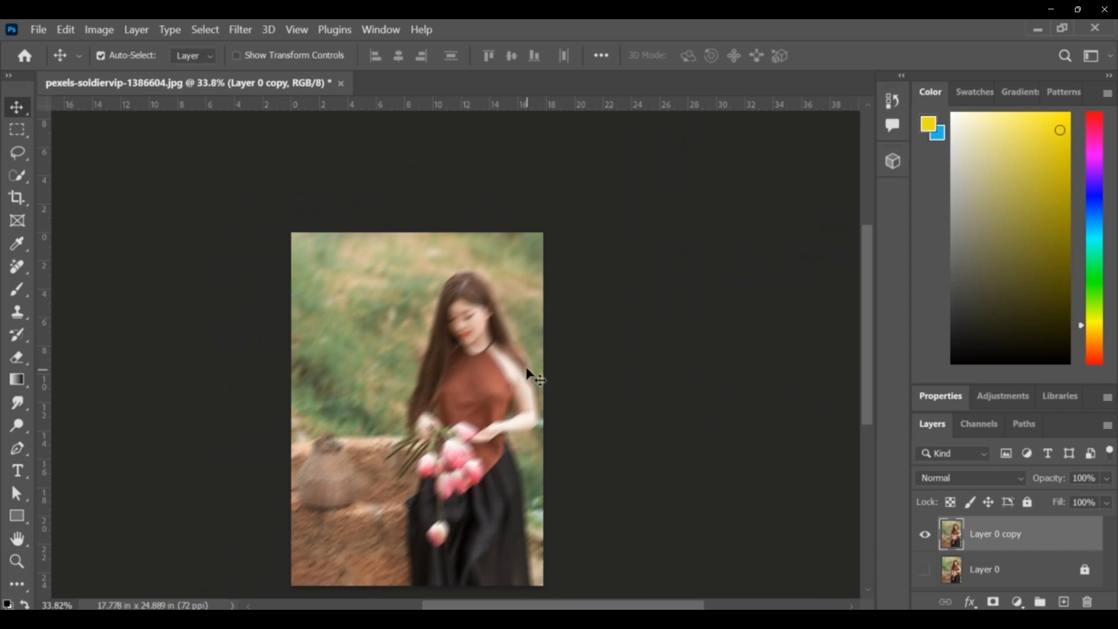
pyautogui.hotkey('ctrl', 'z')
pyautogui.hotkey('ctrl', '+')
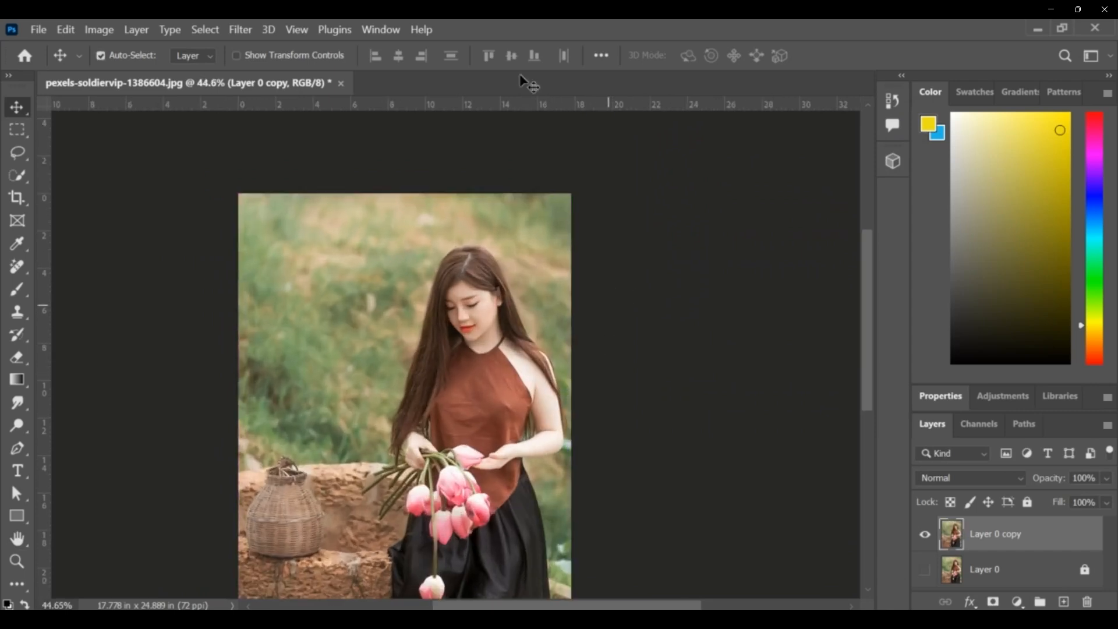
# Try a Radial Blur with amount 18, the Spin method and Best quality on the portrait, and undo it.
pyautogui.click(257, 30)
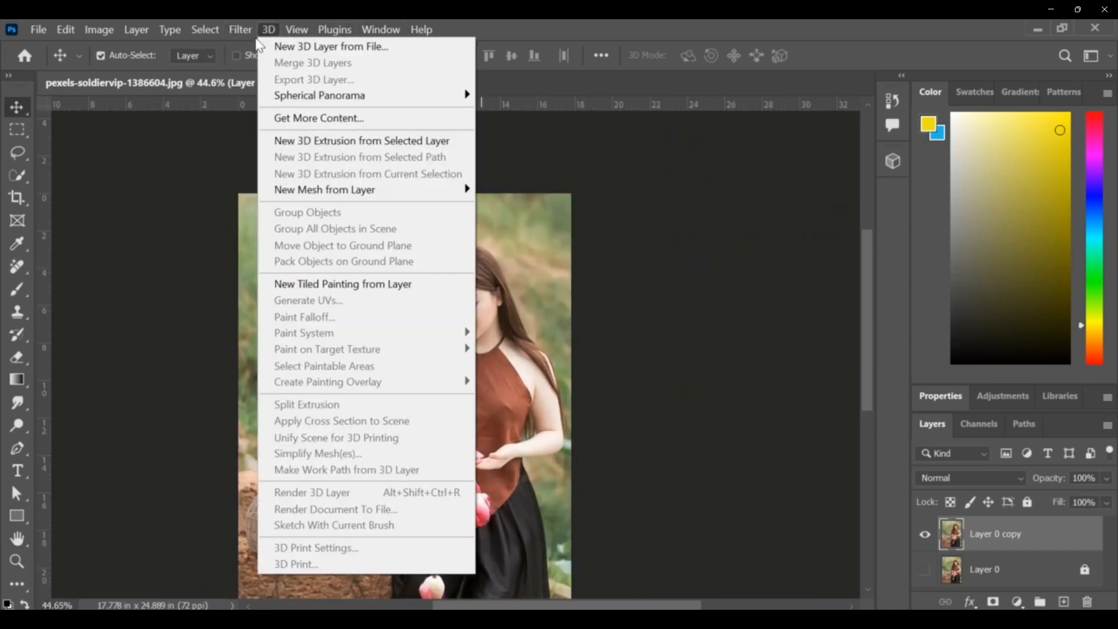
pyautogui.moveTo(431, 235)
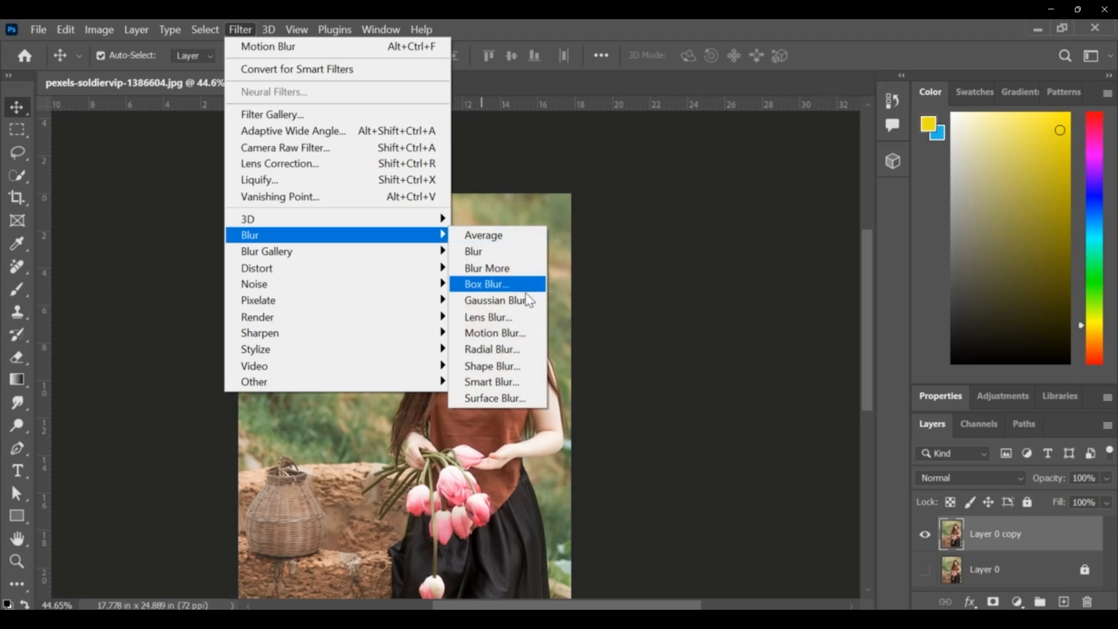
pyautogui.click(516, 349)
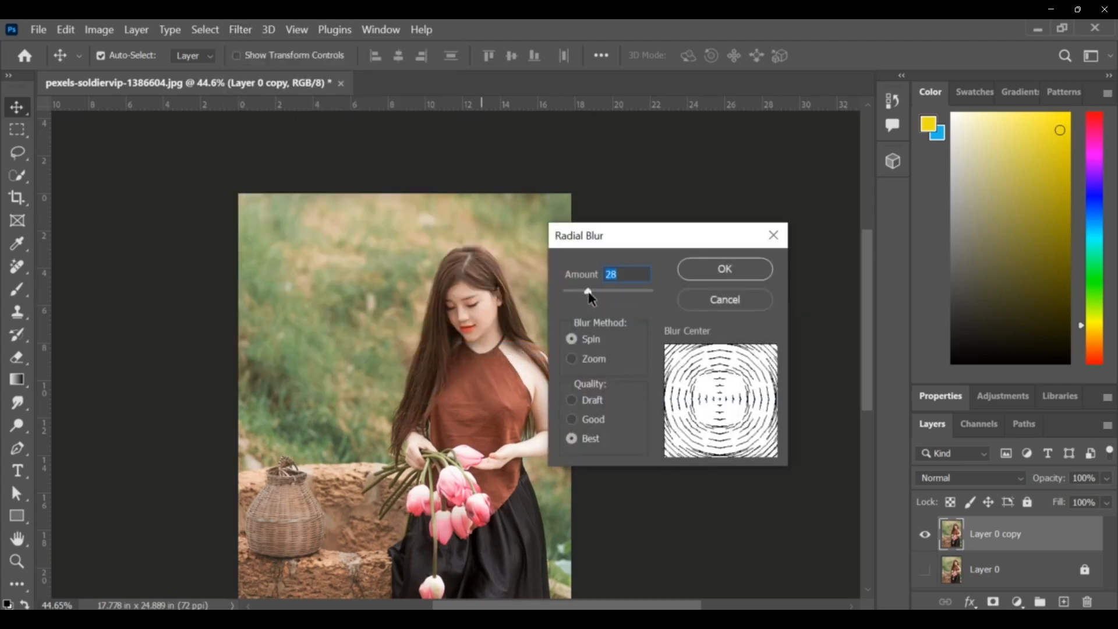
pyautogui.moveTo(590, 297)
pyautogui.mouseDown()
pyautogui.moveTo(611, 291)
pyautogui.moveTo(583, 295)
pyautogui.mouseUp()
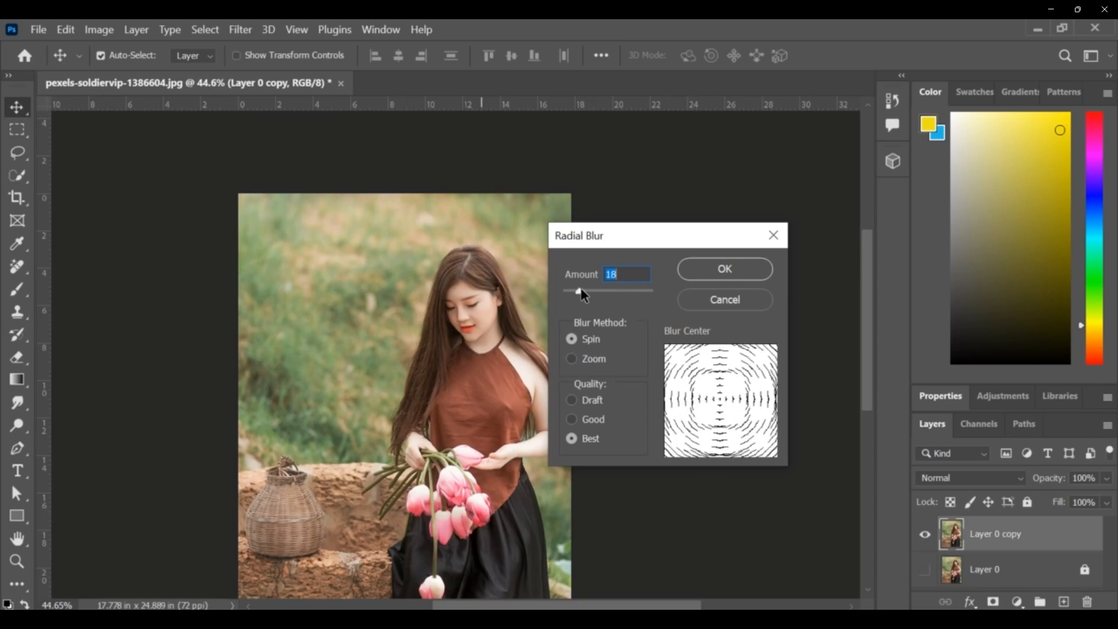
pyautogui.click(572, 358)
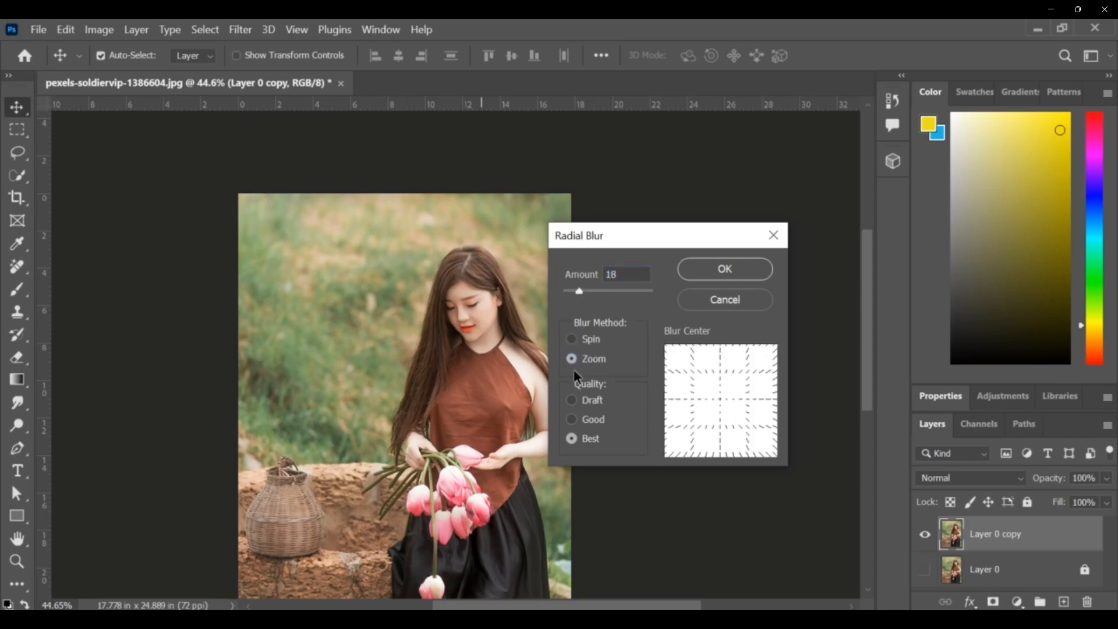
pyautogui.click(584, 341)
pyautogui.click(714, 269)
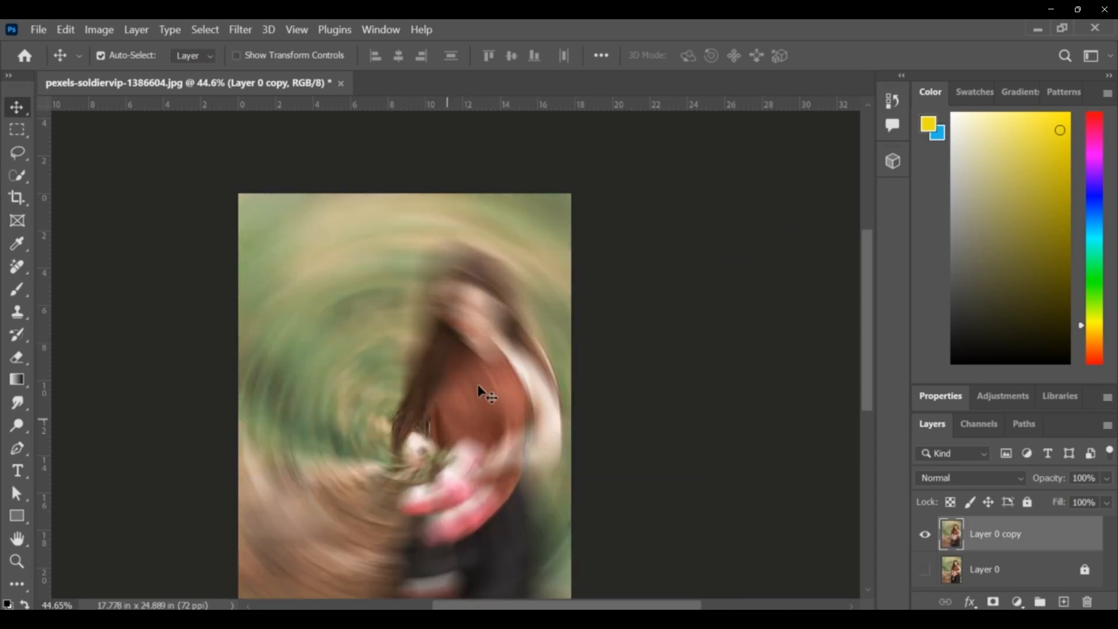
pyautogui.hotkey('ctrl', 'z')
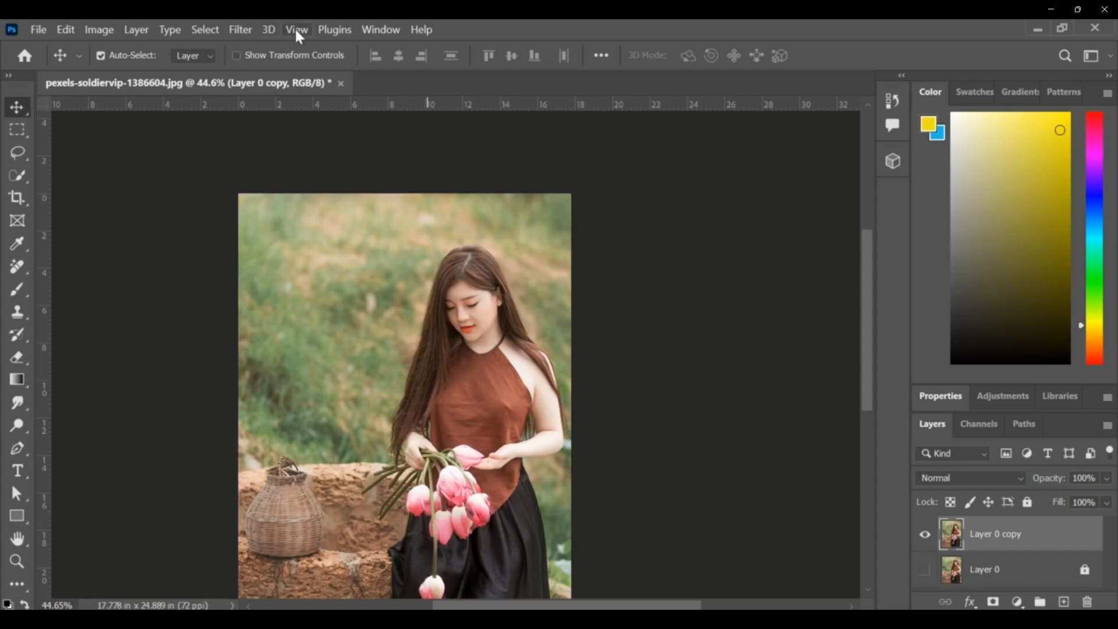
pyautogui.click(244, 32)
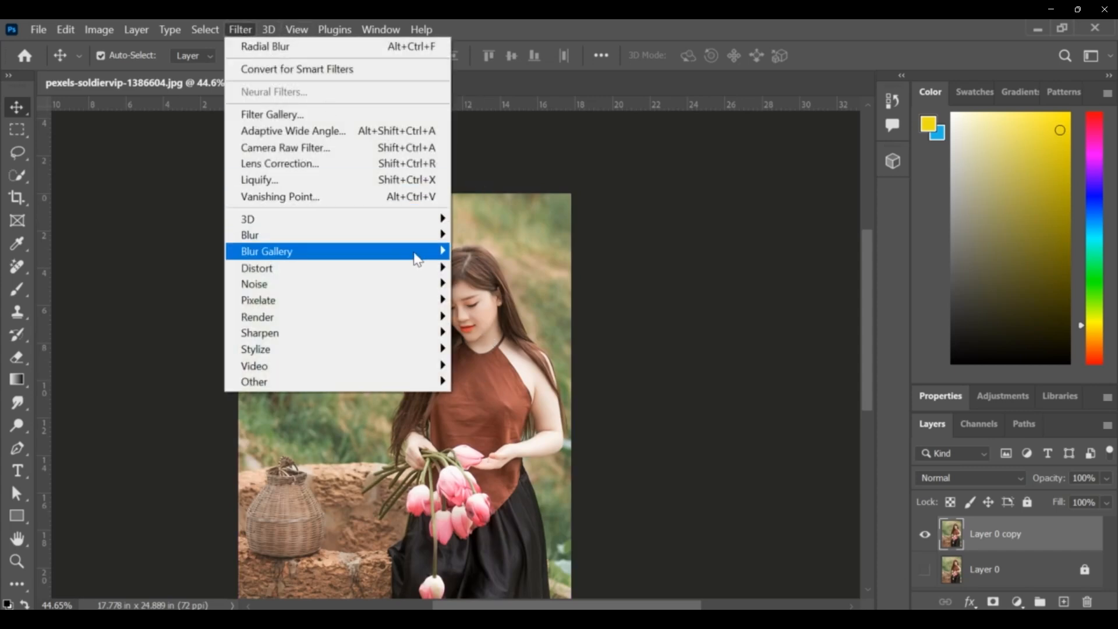
pyautogui.moveTo(430, 237)
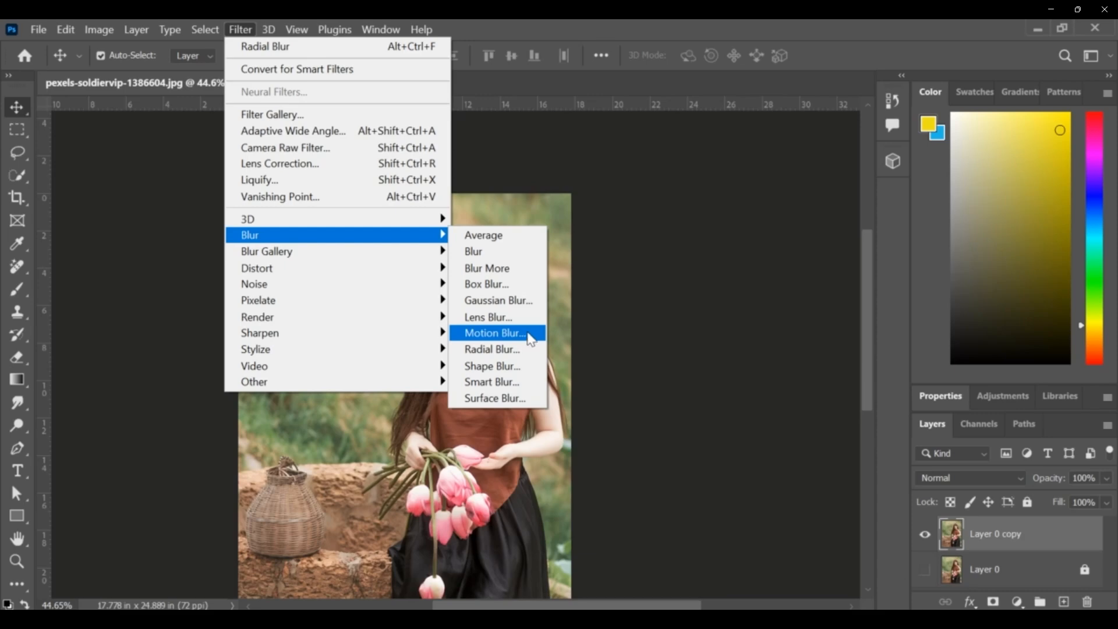
pyautogui.click(494, 334)
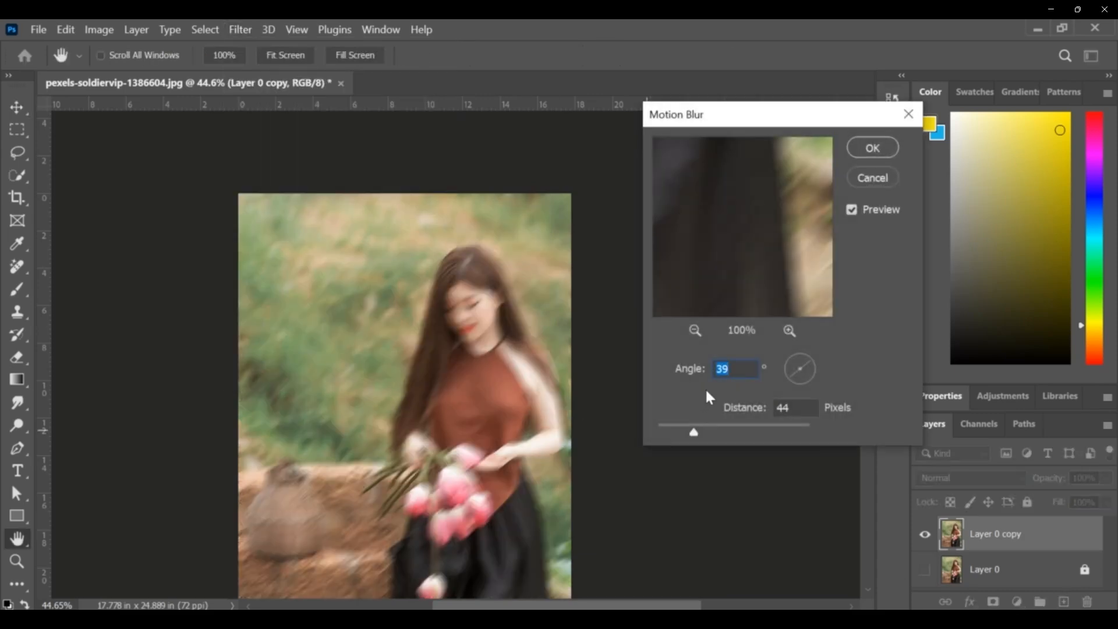
pyautogui.click(871, 177)
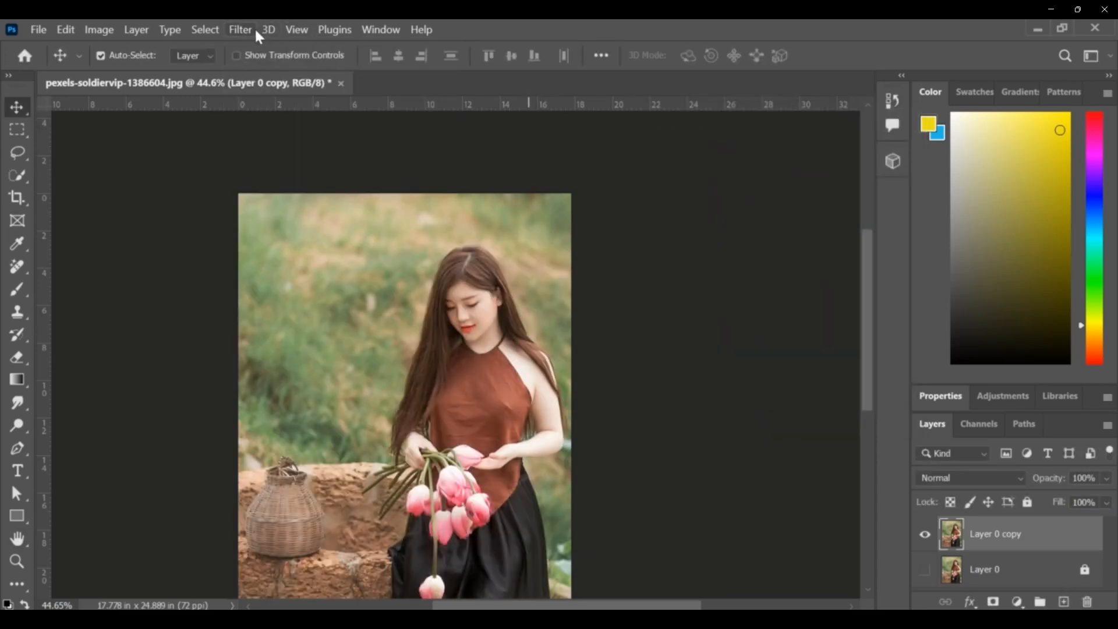
# Try a Radial Blur with amount 29, the Zoom method and Best quality, view the whole portrait, and undo it.
pyautogui.click(257, 31)
pyautogui.moveTo(428, 235)
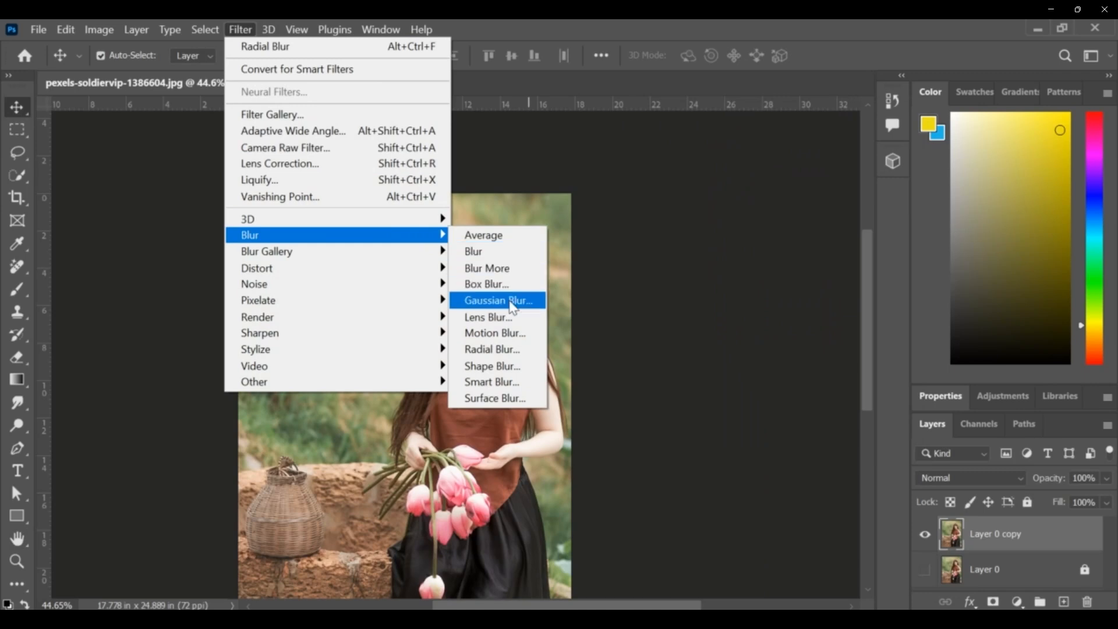
pyautogui.click(514, 354)
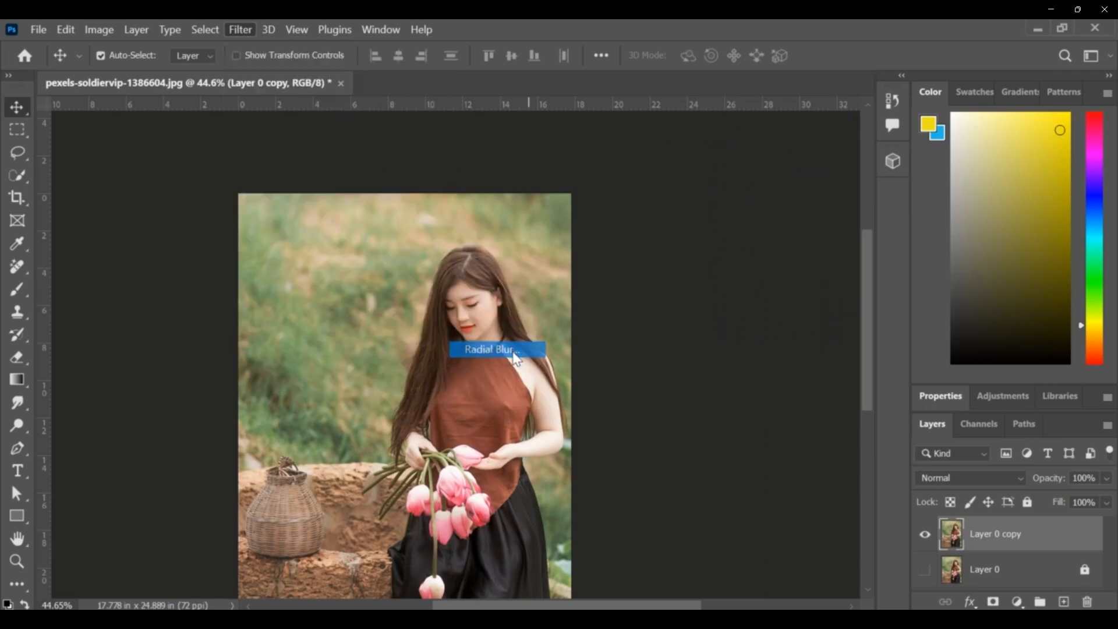
pyautogui.click(571, 358)
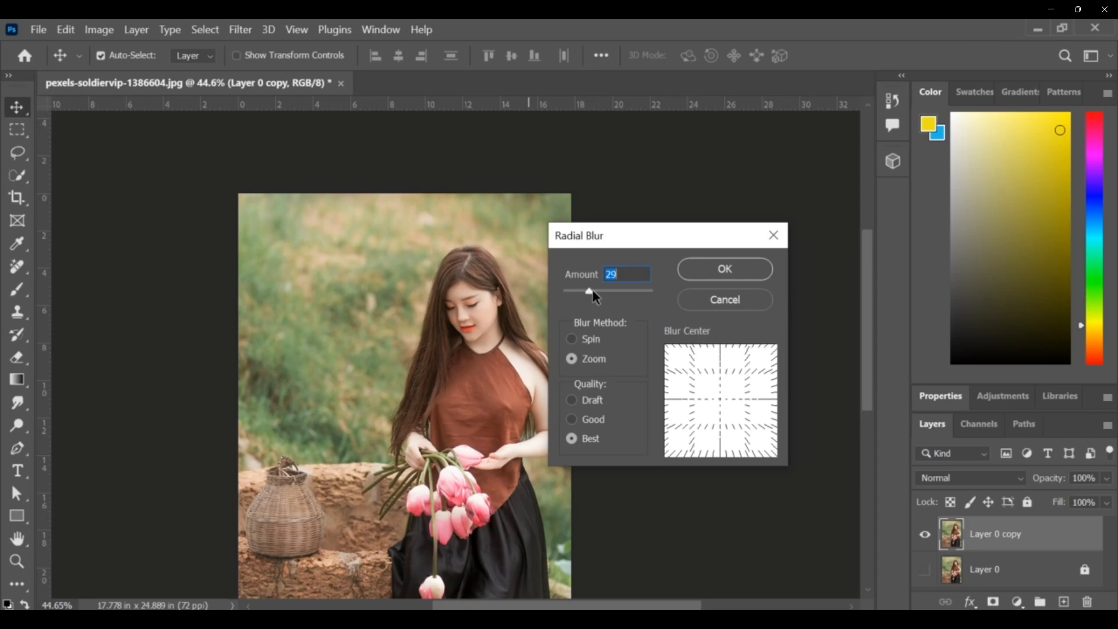
pyautogui.click(722, 269)
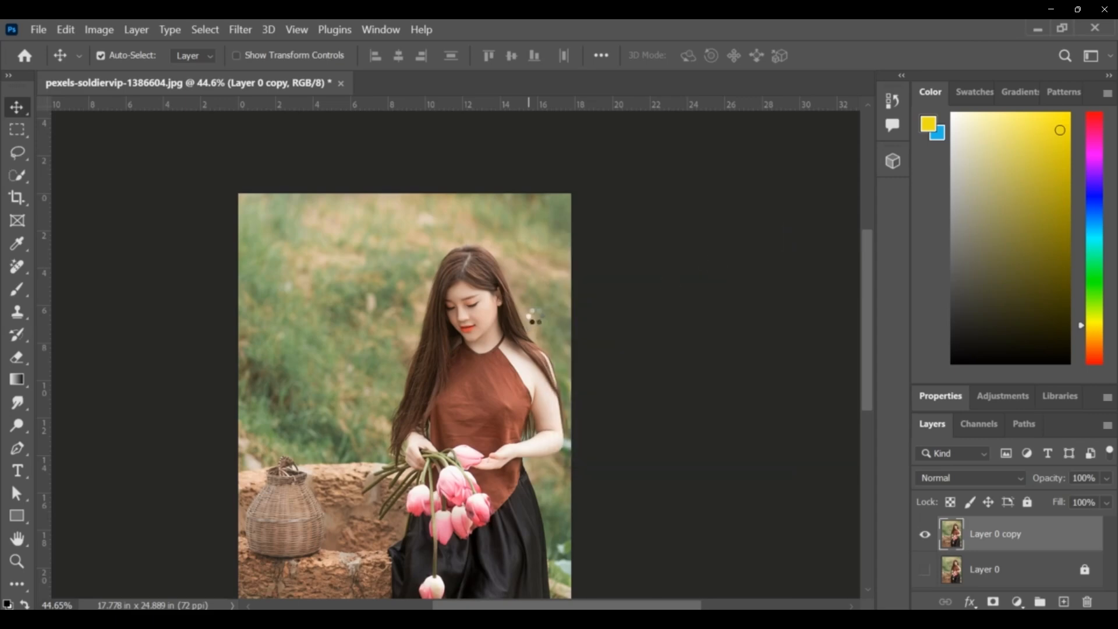
pyautogui.scroll(2, 492, 332)
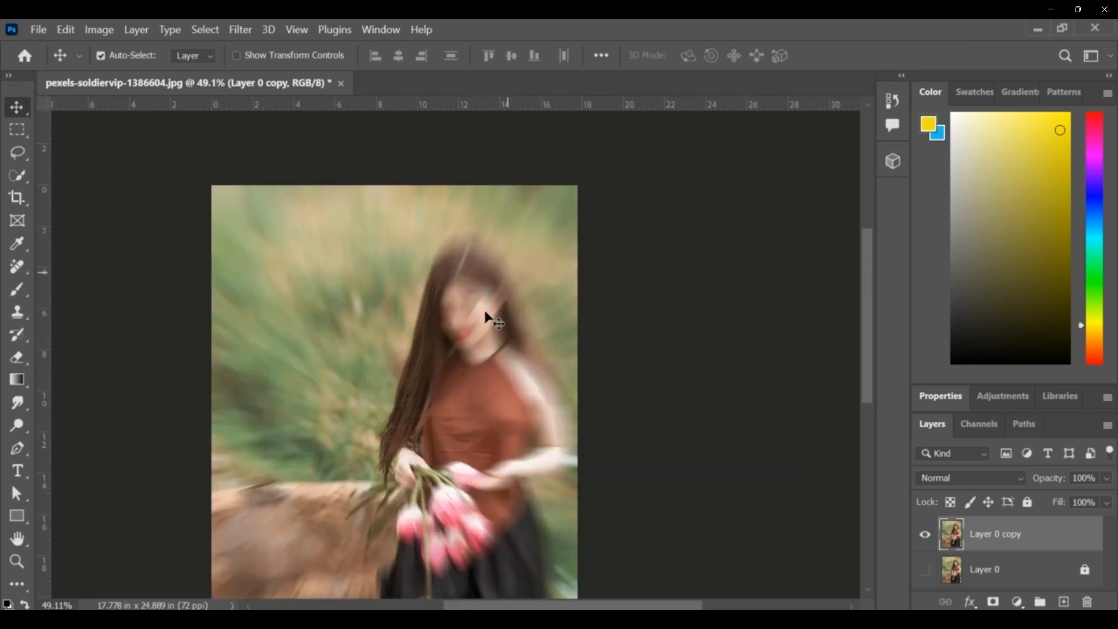
pyautogui.scroll(-5, 492, 291)
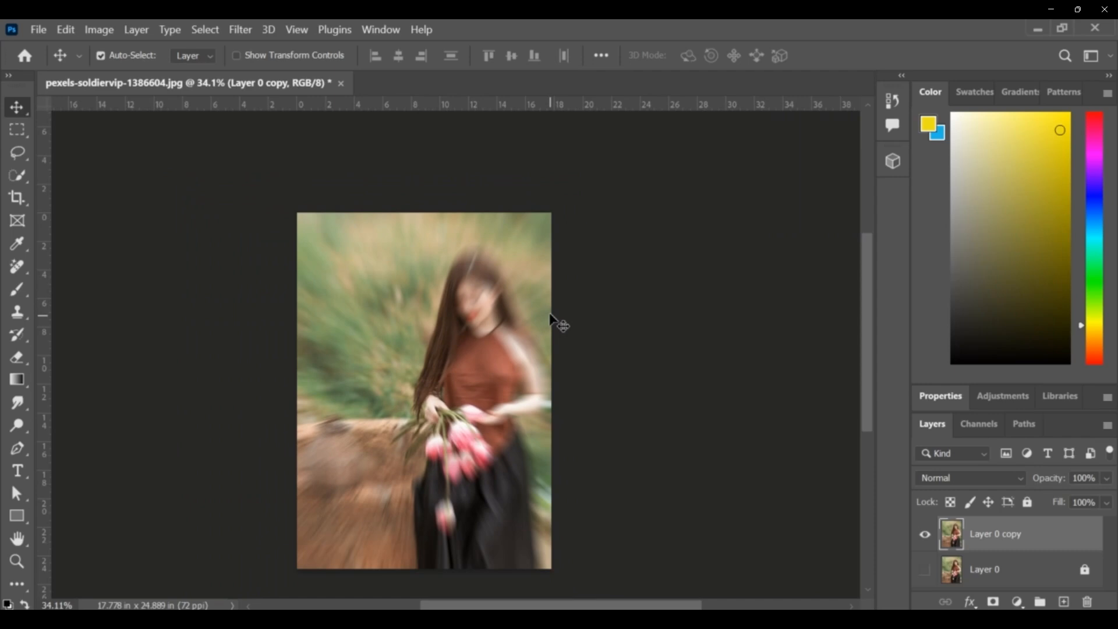
pyautogui.hotkey('ctrl', 'z')
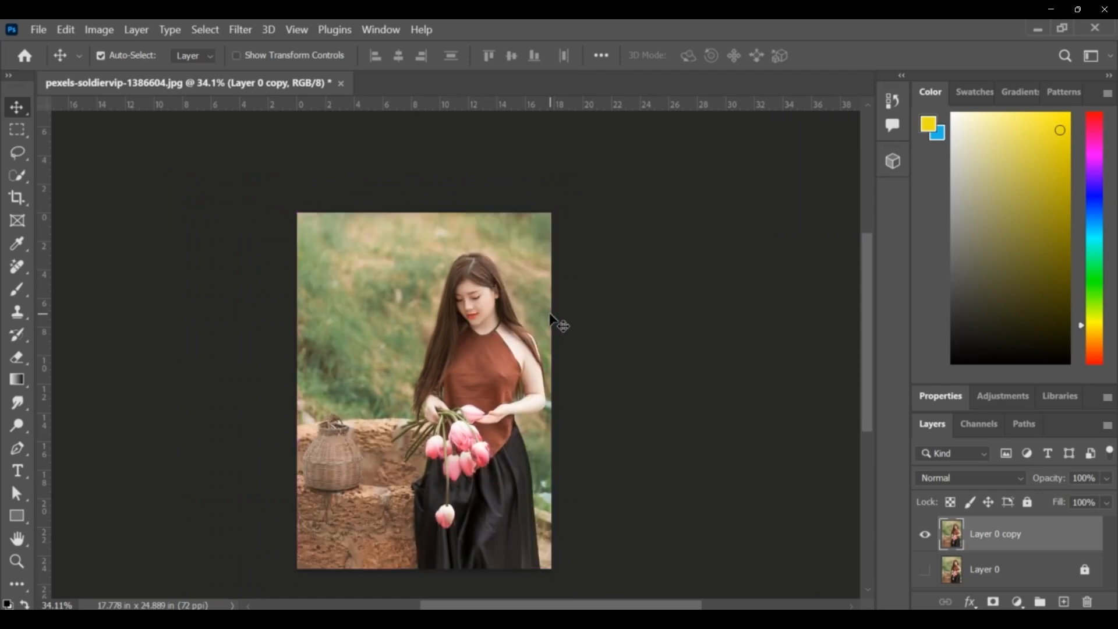
# Try a Shape Blur with several Wild Animals shapes, ending on the elephant with a radius of 515 pixels, and cancel it.
pyautogui.click(237, 31)
pyautogui.moveTo(412, 236)
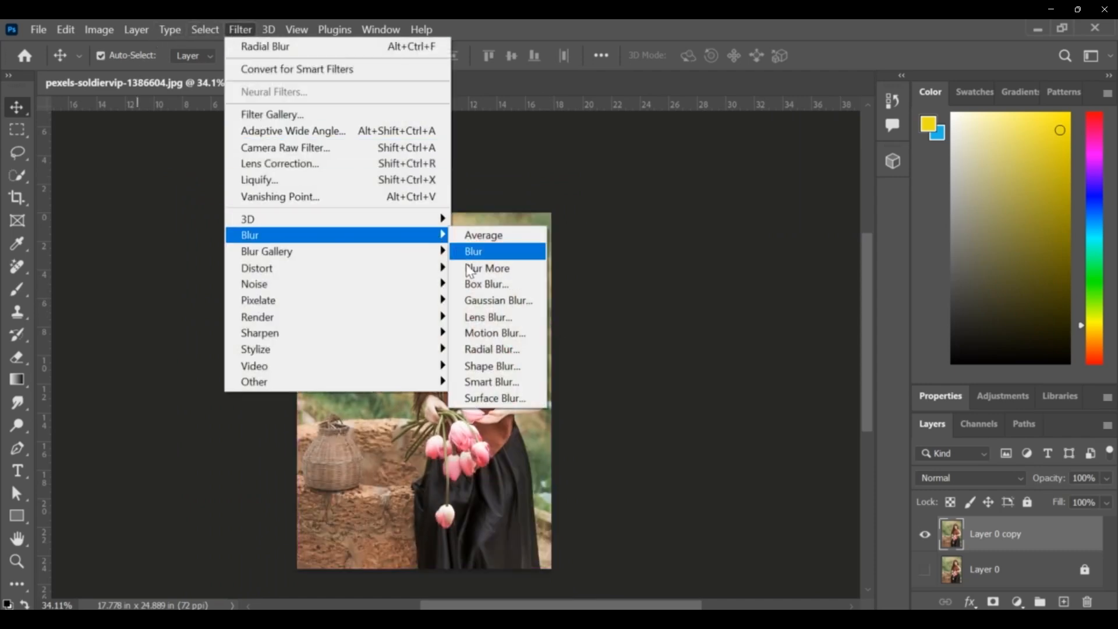
pyautogui.click(492, 366)
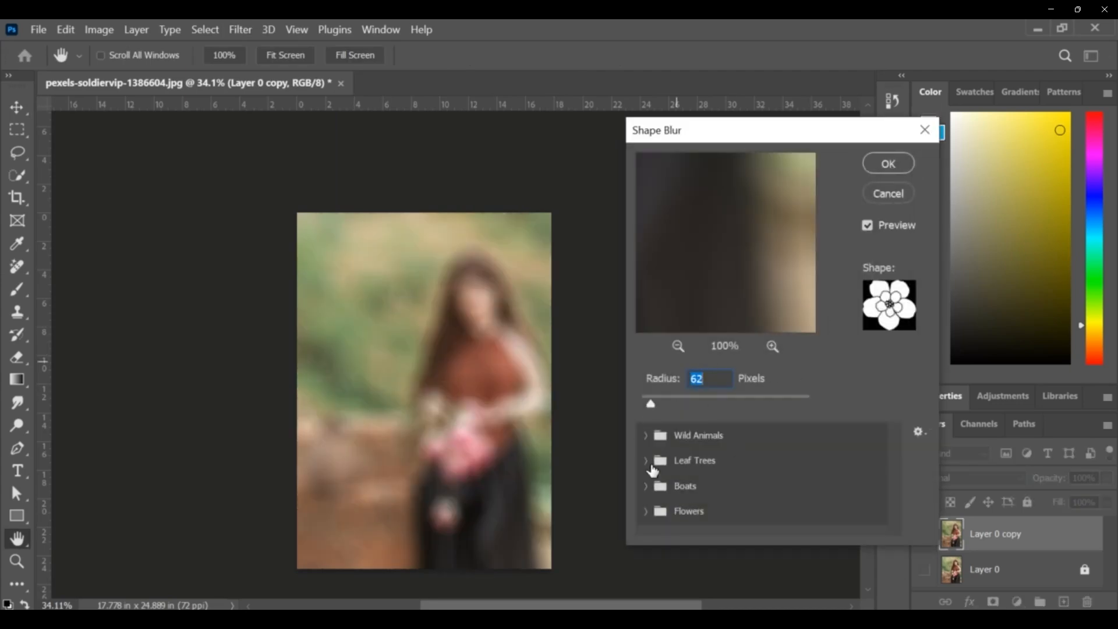
pyautogui.click(642, 435)
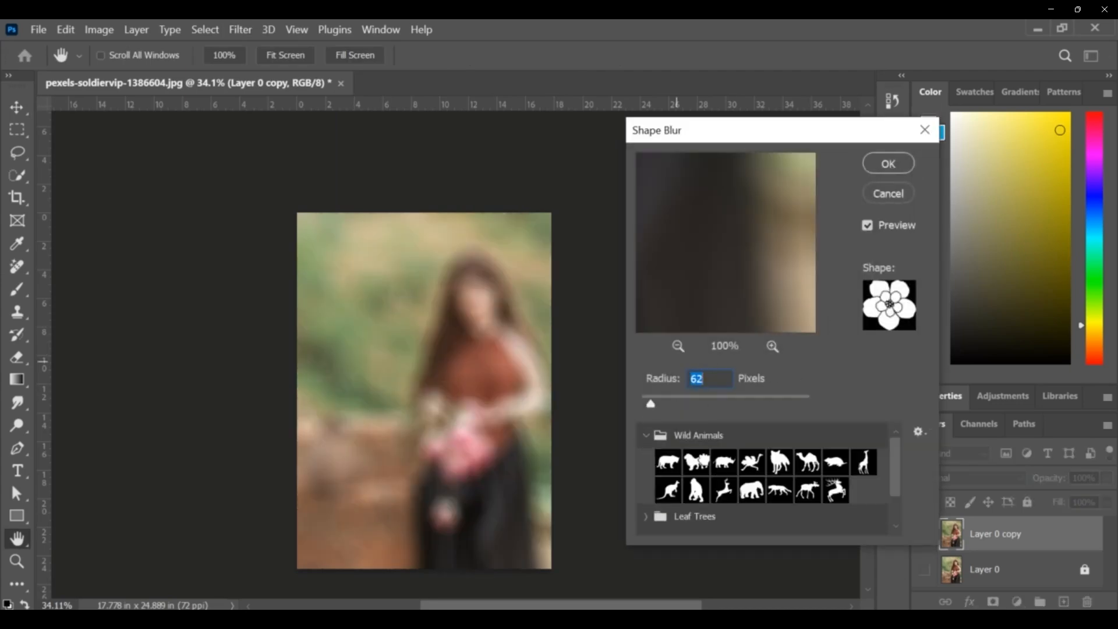
pyautogui.click(696, 462)
pyautogui.click(752, 461)
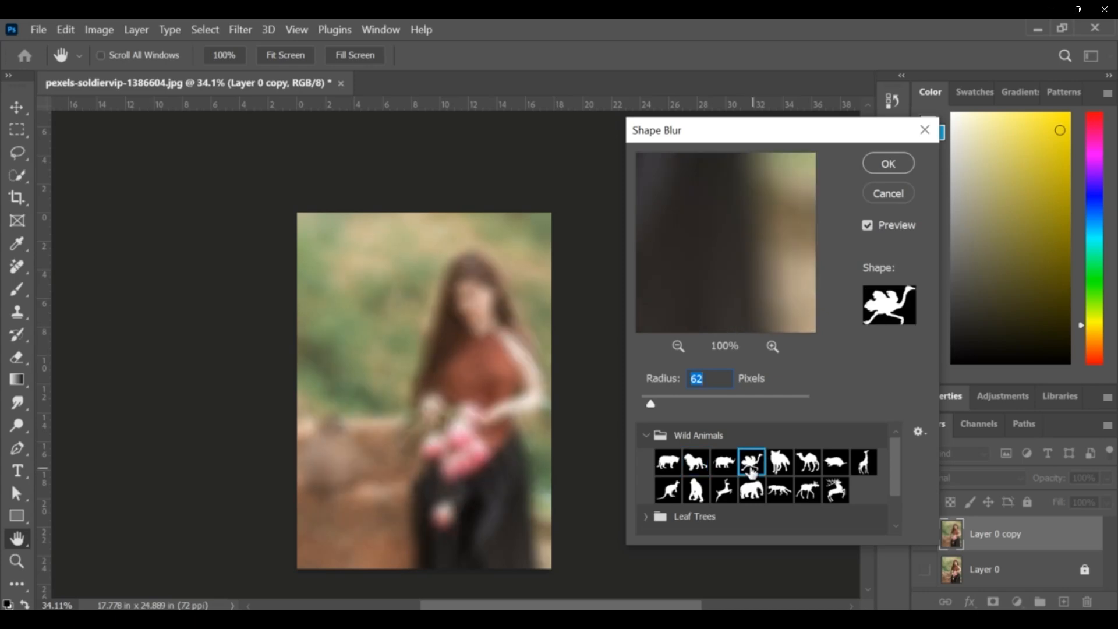
pyautogui.click(690, 491)
pyautogui.click(752, 490)
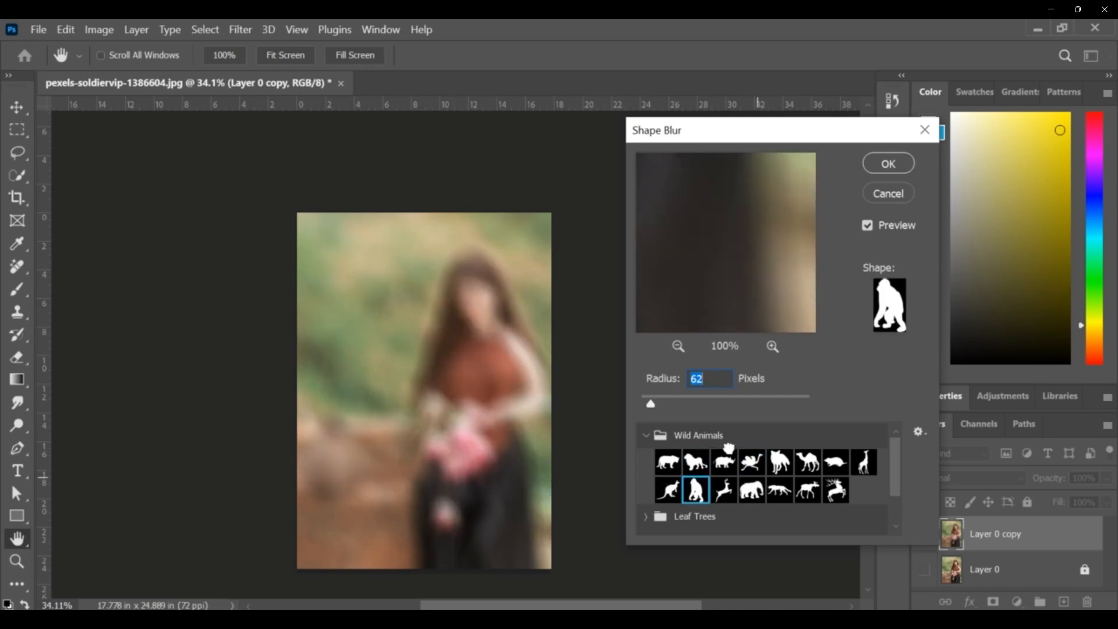
pyautogui.moveTo(650, 407); pyautogui.dragTo(726, 407)
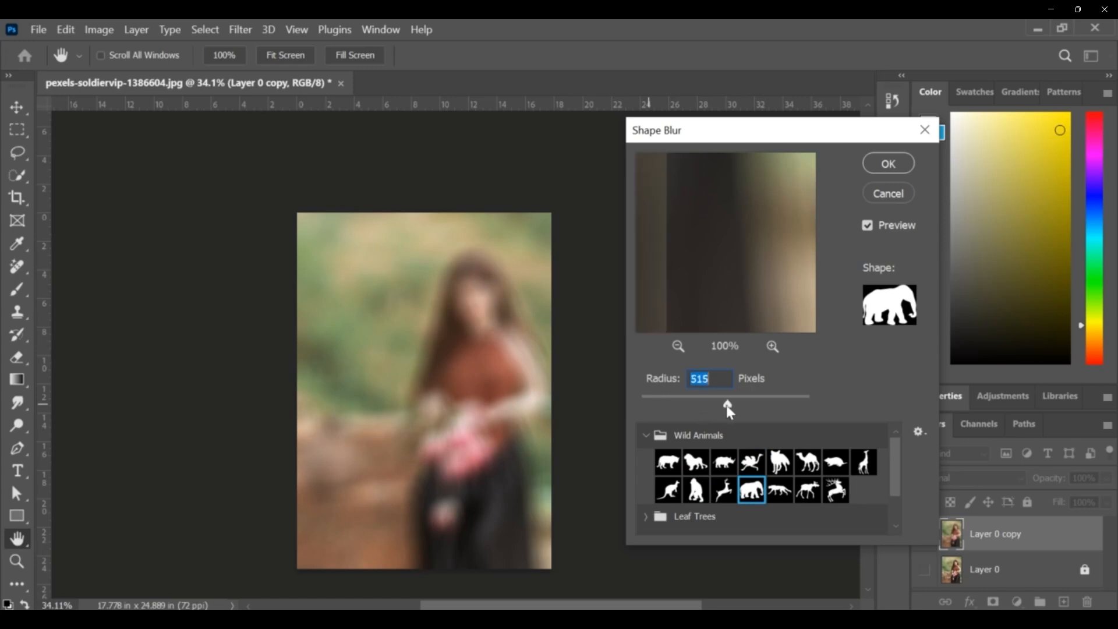
pyautogui.click(883, 194)
# Start a Smart Blur on the Layer 0 copy, preview the woman's face, and try radius 25.0 with threshold 0.1.
pyautogui.click(241, 29)
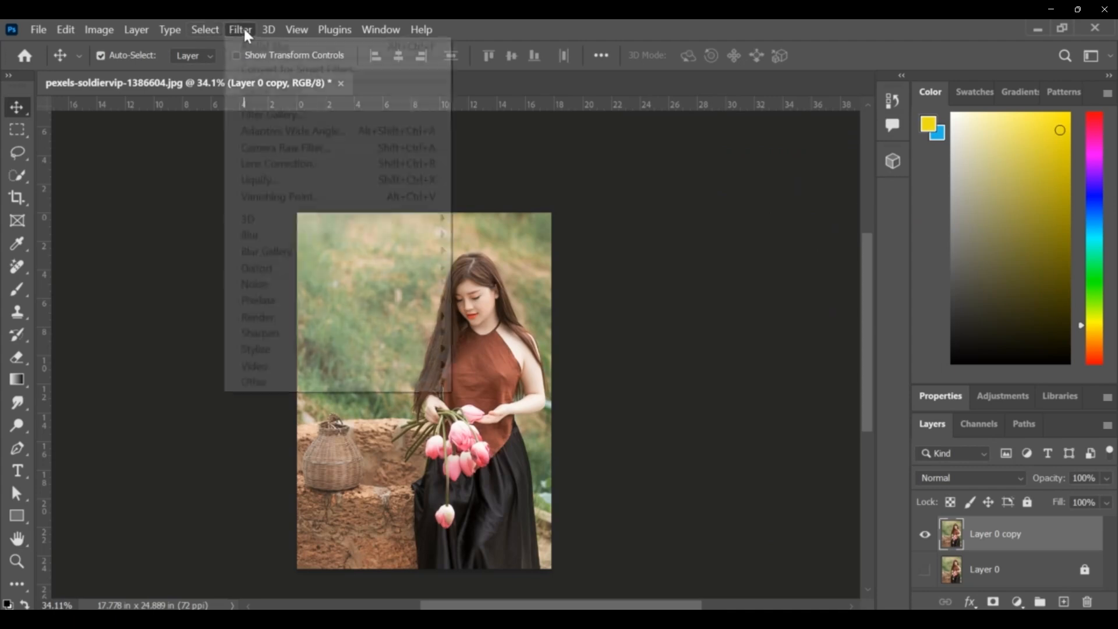
pyautogui.moveTo(387, 236)
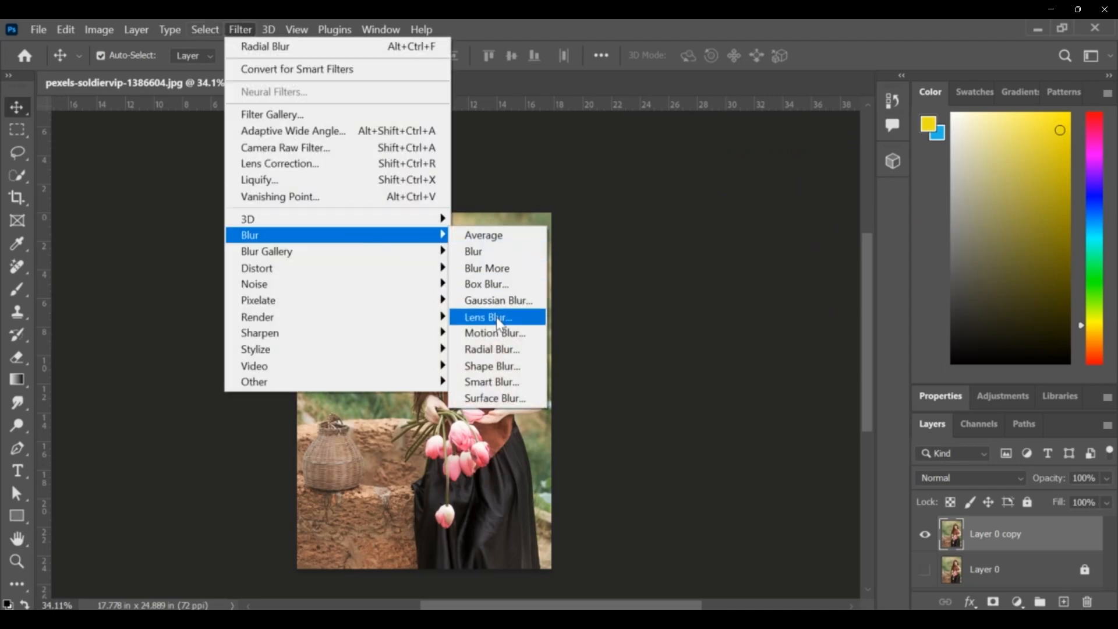
pyautogui.click(502, 389)
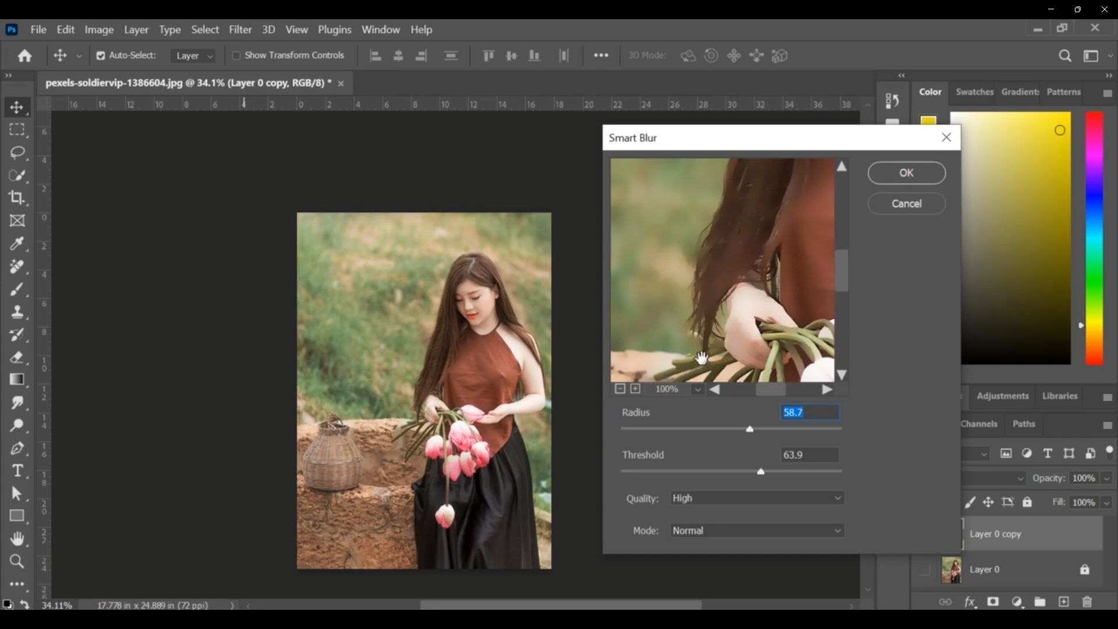
pyautogui.moveTo(735, 331); pyautogui.dragTo(624, 354)
pyautogui.moveTo(693, 247); pyautogui.dragTo(663, 366)
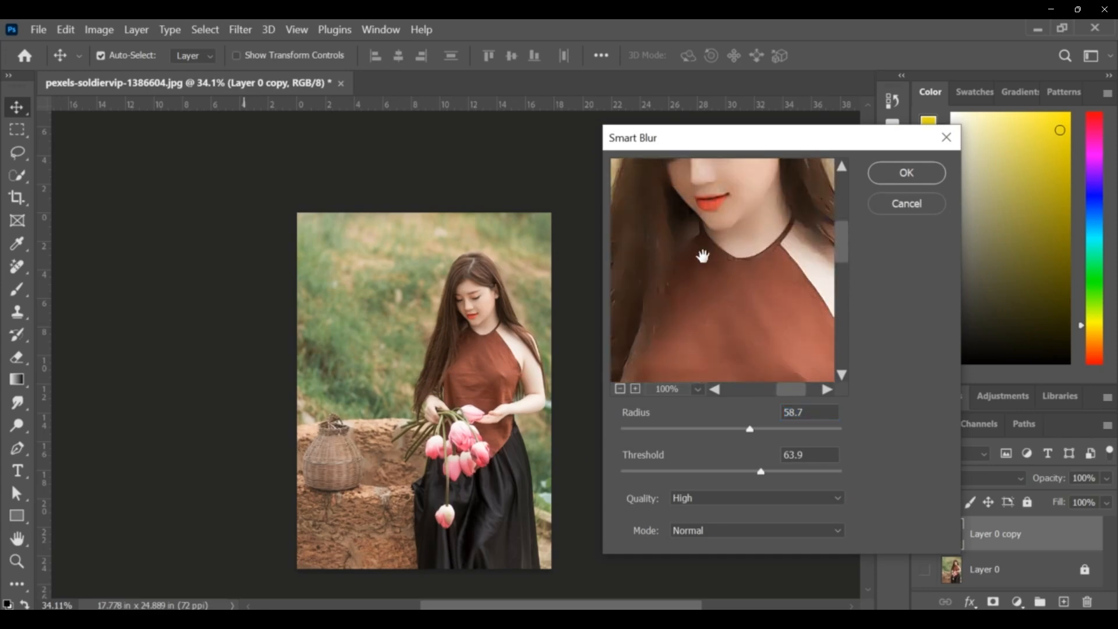
pyautogui.moveTo(701, 250); pyautogui.dragTo(697, 311)
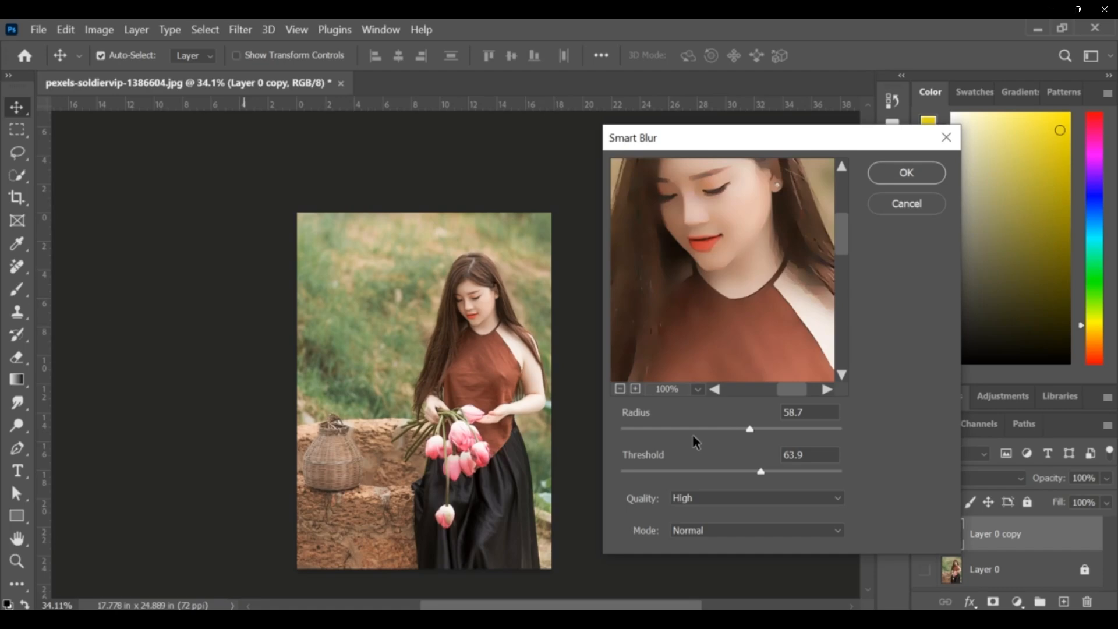
pyautogui.moveTo(752, 430); pyautogui.dragTo(679, 435)
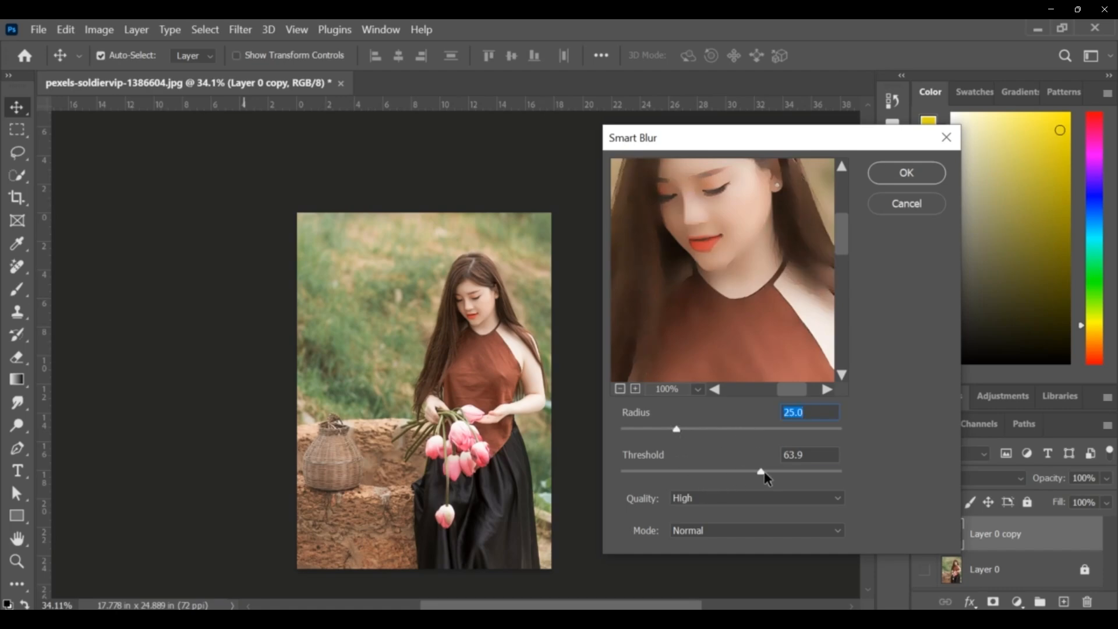
pyautogui.moveTo(763, 474); pyautogui.dragTo(622, 471)
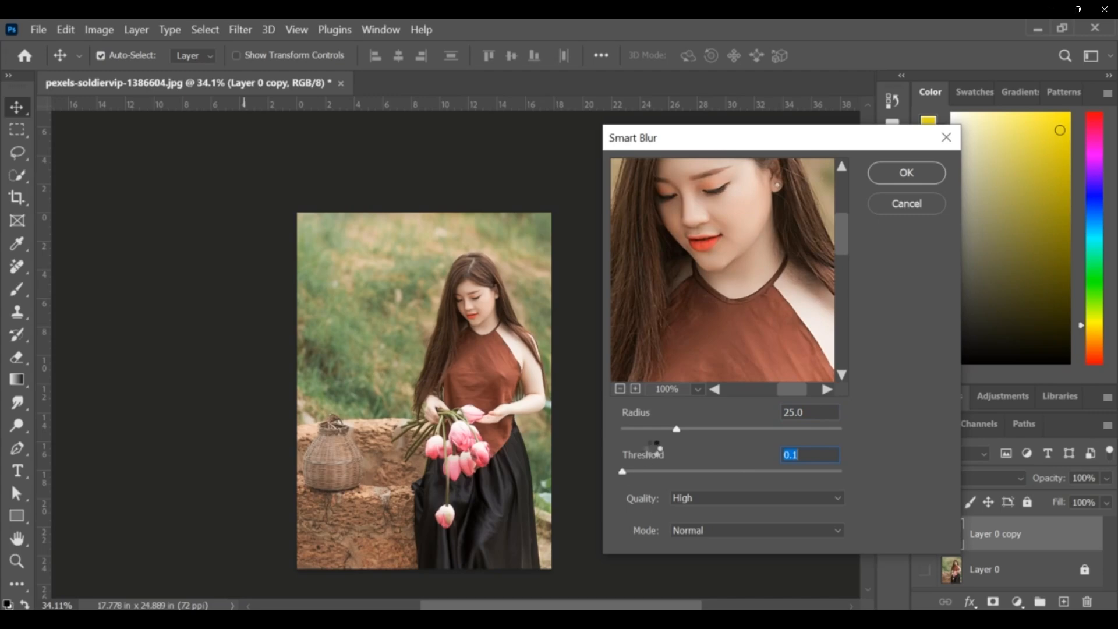
# Set the Smart Blur radius to 63.9 and the threshold to 37.0, keeping the quality at High.
pyautogui.moveTo(676, 429); pyautogui.dragTo(759, 431)
pyautogui.moveTo(621, 472); pyautogui.dragTo(702, 474)
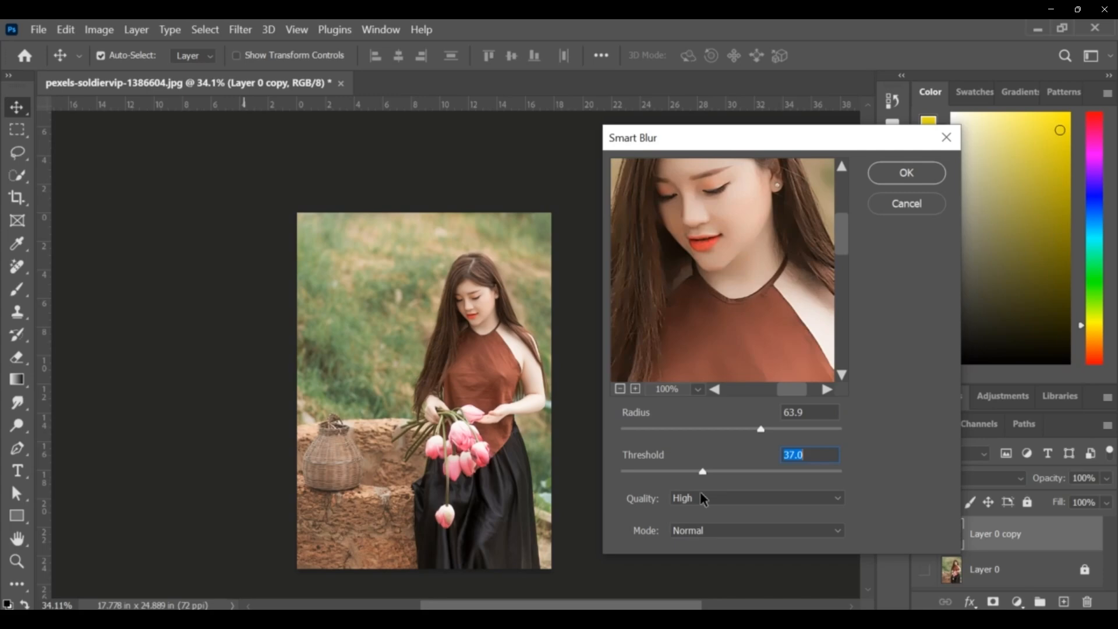
pyautogui.click(838, 499)
pyautogui.click(838, 498)
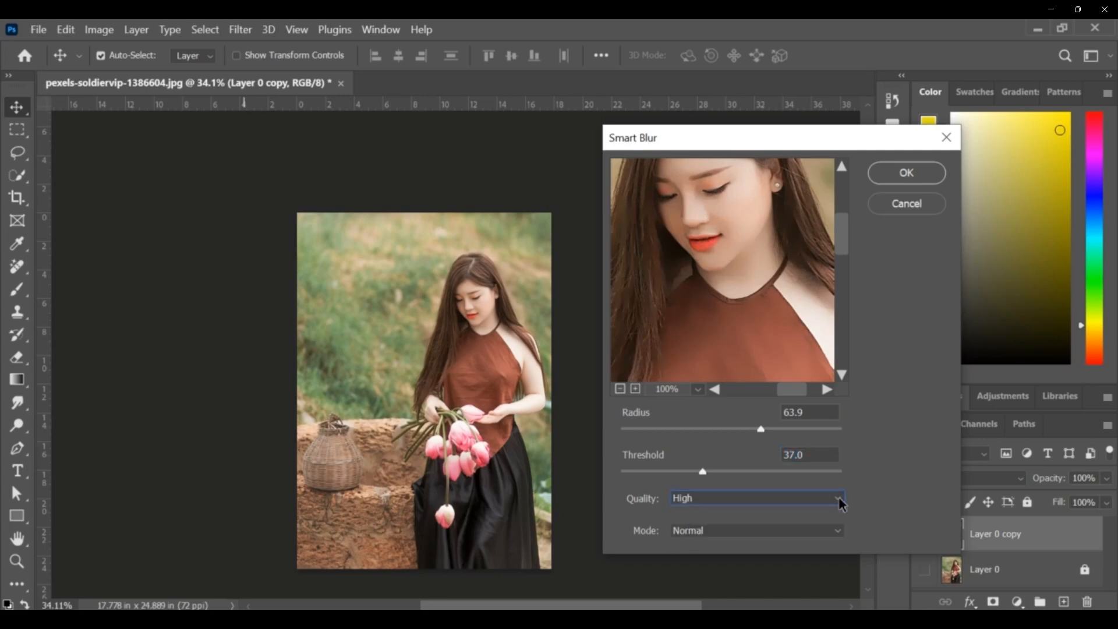
# Preview the Smart Blur in Edge Only and Overlay Edge modes, and return the mode to Normal.
pyautogui.click(828, 533)
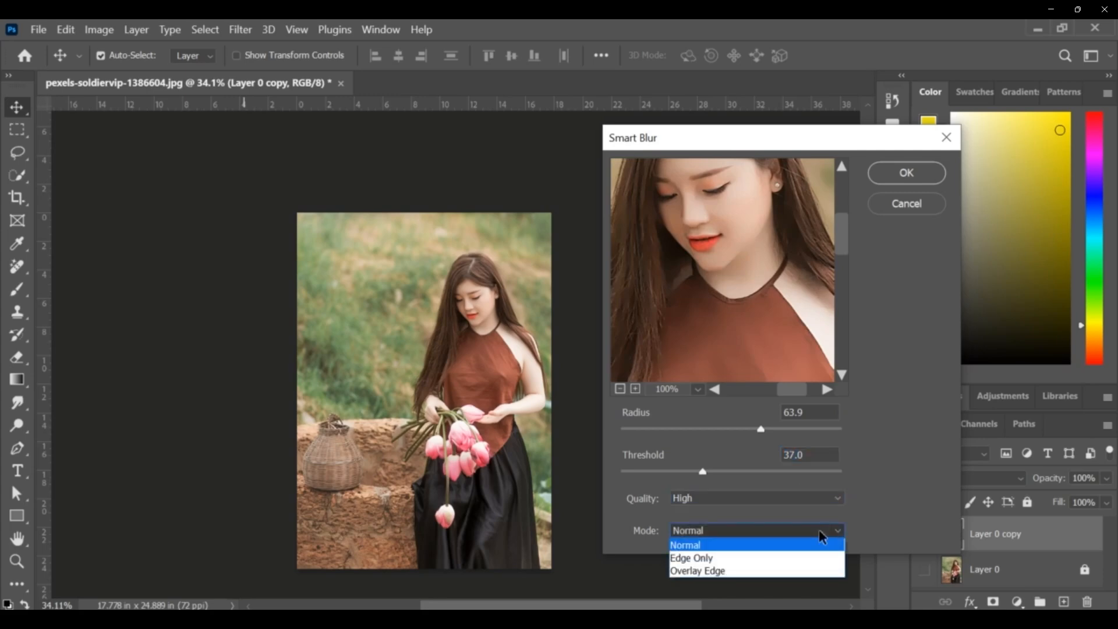
pyautogui.click(728, 560)
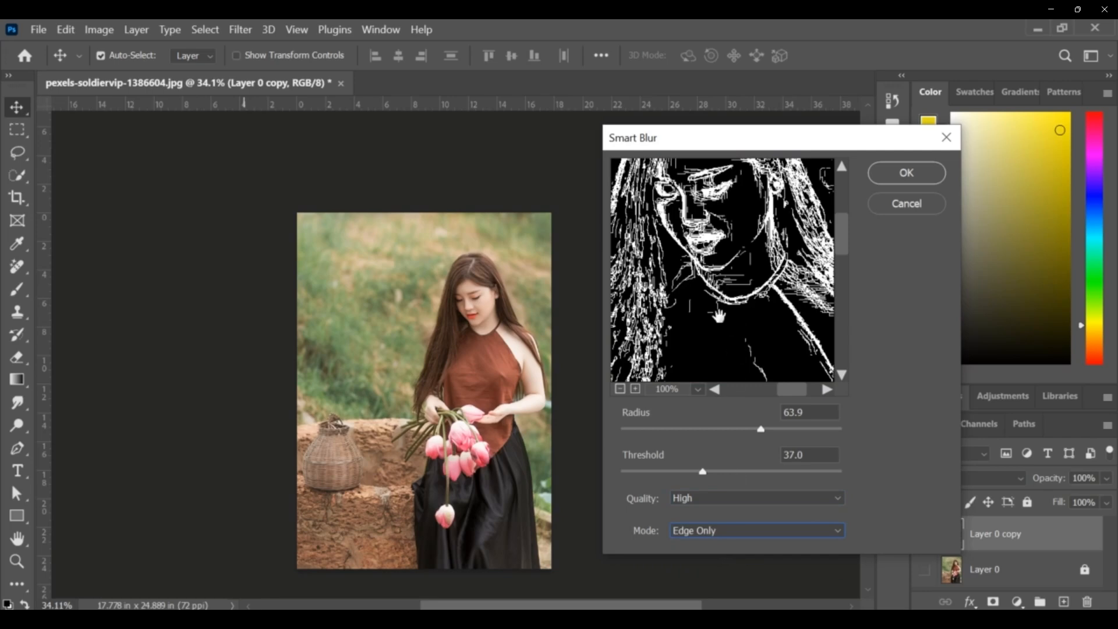
pyautogui.click(705, 537)
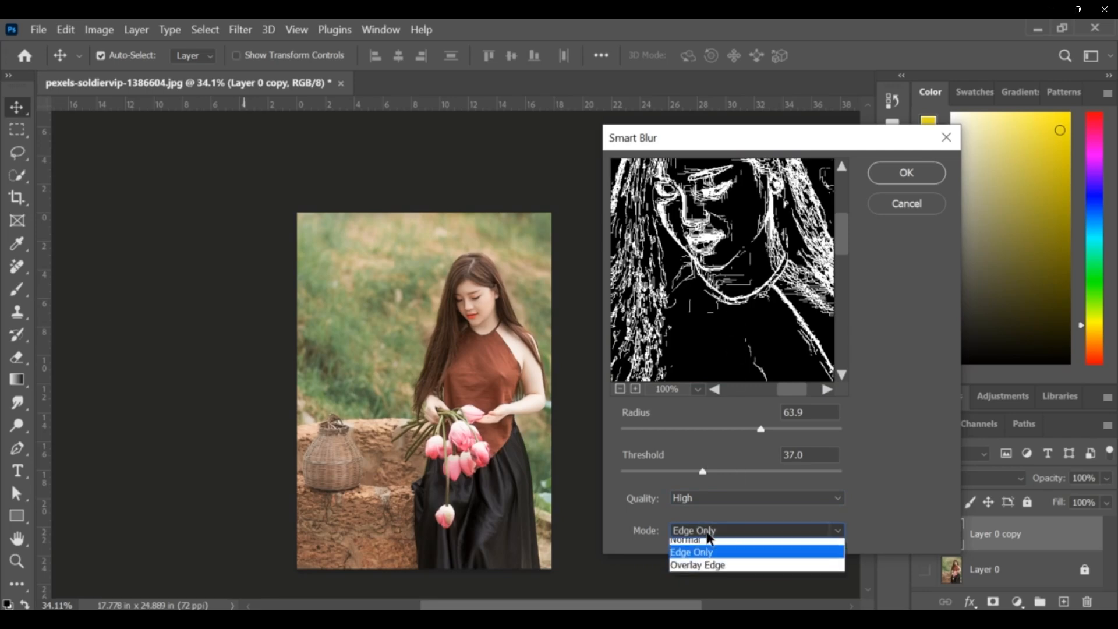
pyautogui.click(704, 571)
pyautogui.click(725, 529)
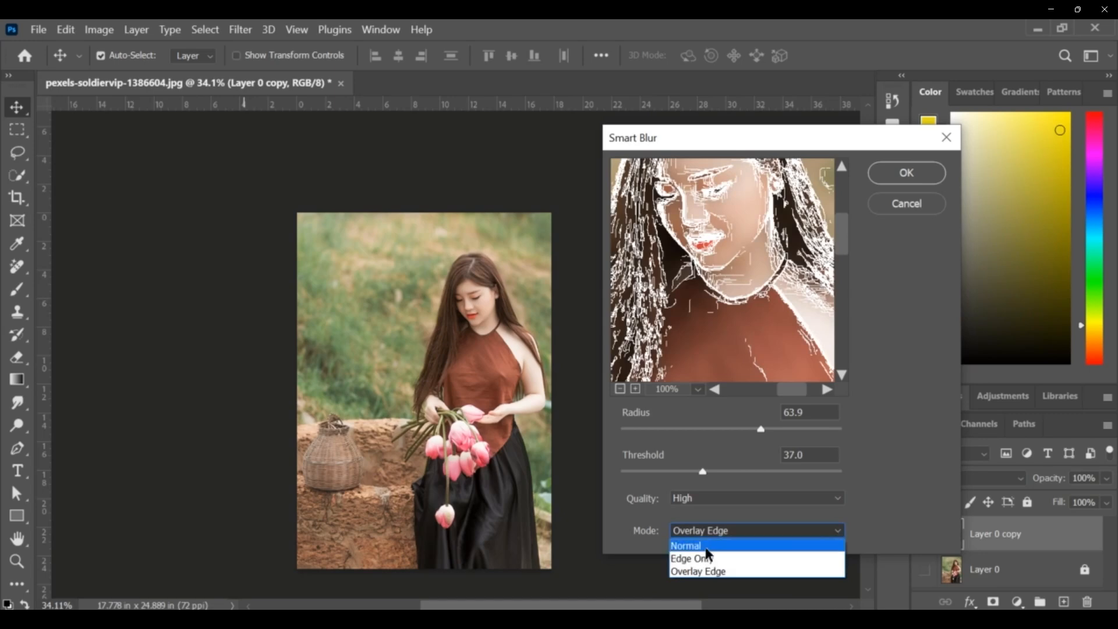
pyautogui.click(705, 546)
# Apply the Smart Blur, inspect the woman's face up close, and undo the filter.
pyautogui.click(872, 180)
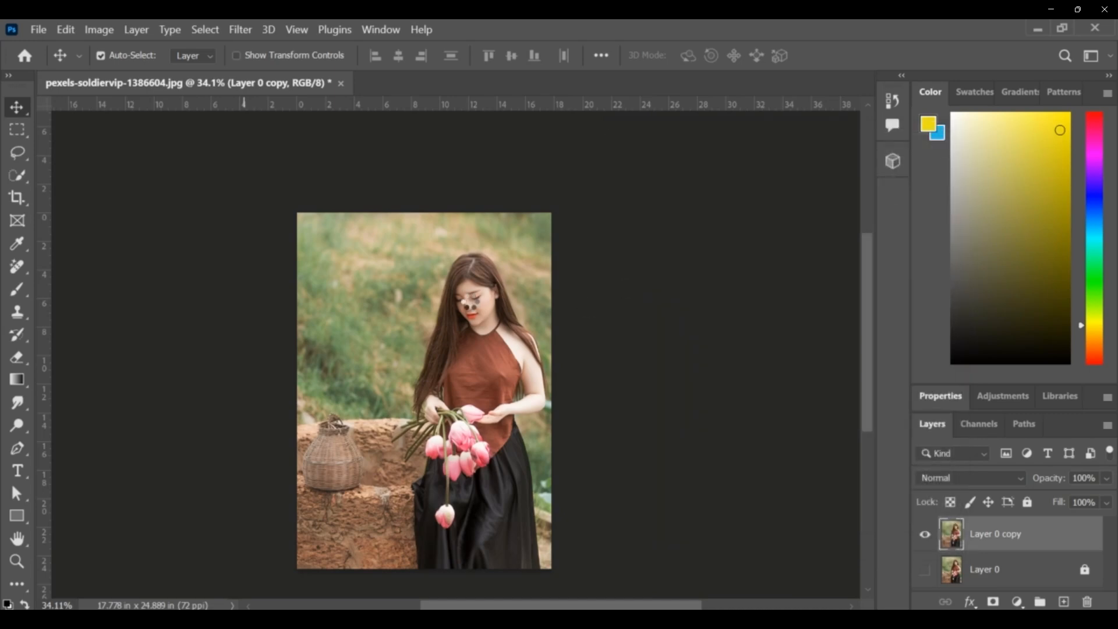
pyautogui.scroll(6, 472, 303)
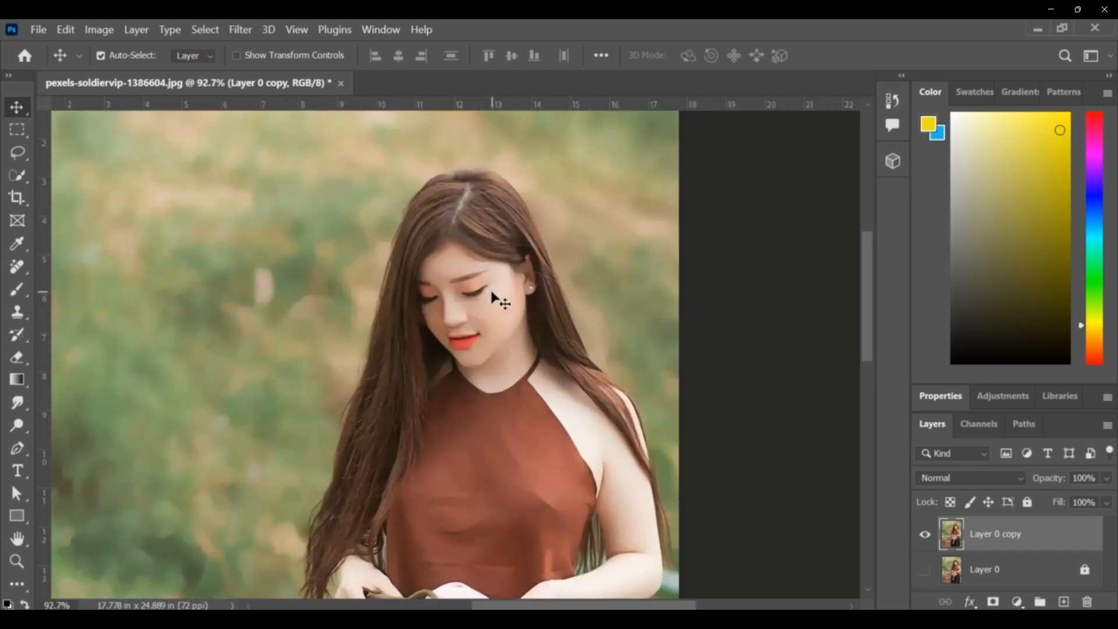
pyautogui.scroll(6, 527, 325)
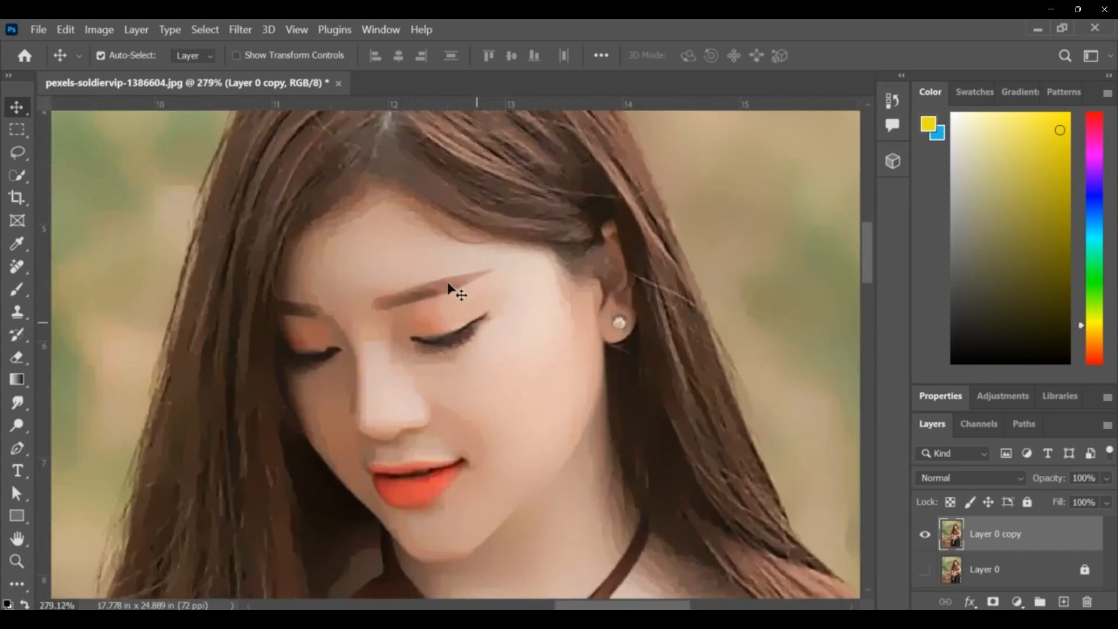
pyautogui.scroll(2, 516, 365)
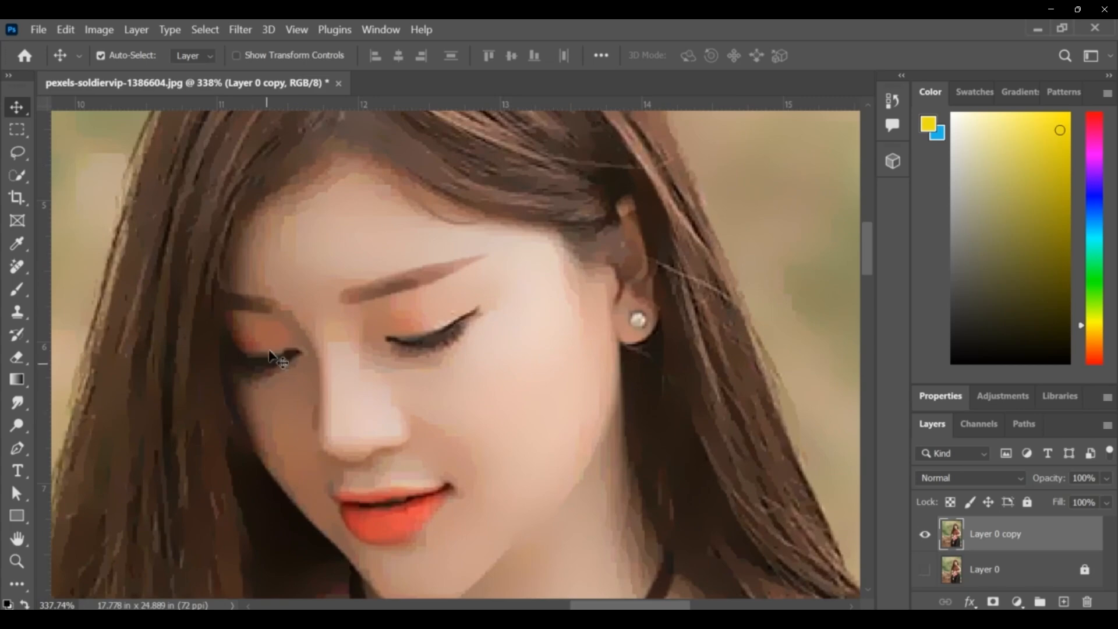
pyautogui.scroll(-5, 271, 349)
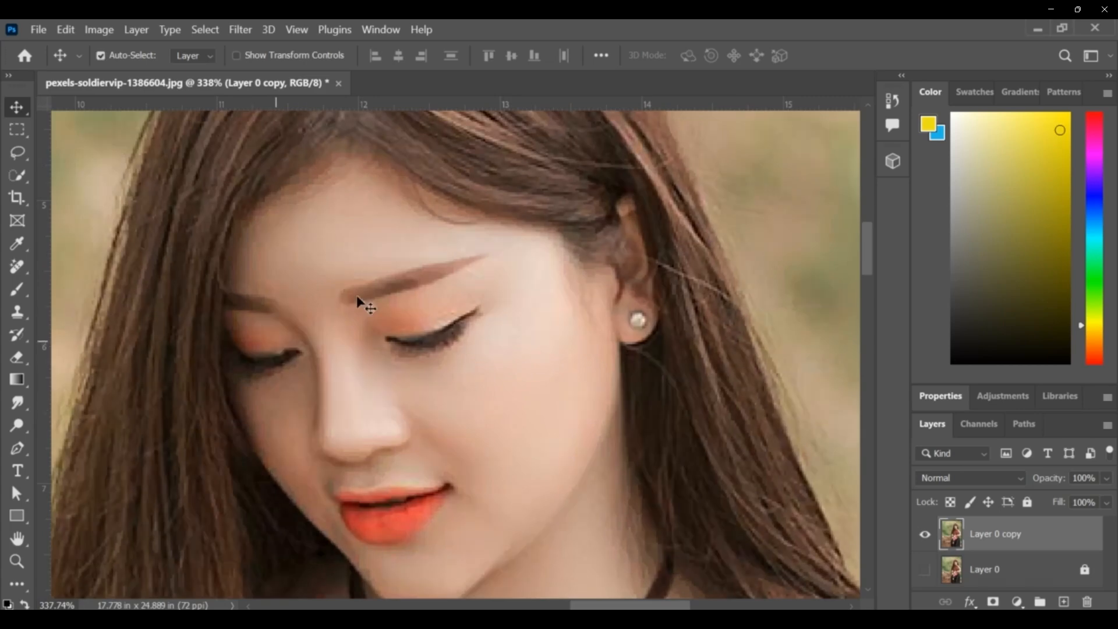
pyautogui.scroll(-2, 498, 294)
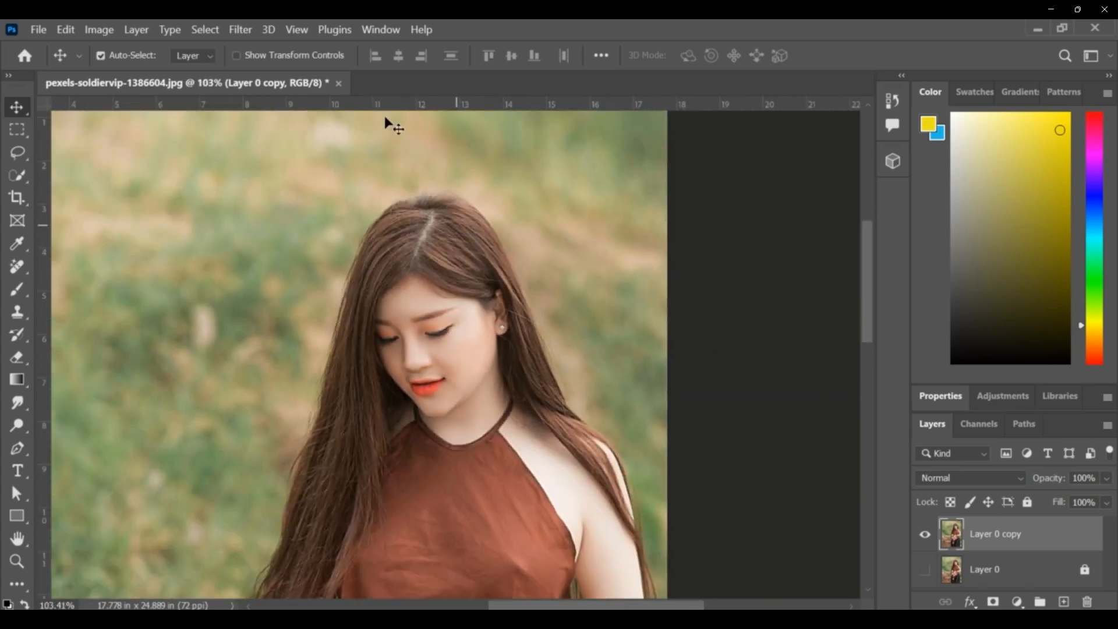
# Start a Surface Blur on the Layer 0 copy with a radius of 53 pixels and a threshold of 64 levels.
pyautogui.click(252, 32)
pyautogui.moveTo(422, 243)
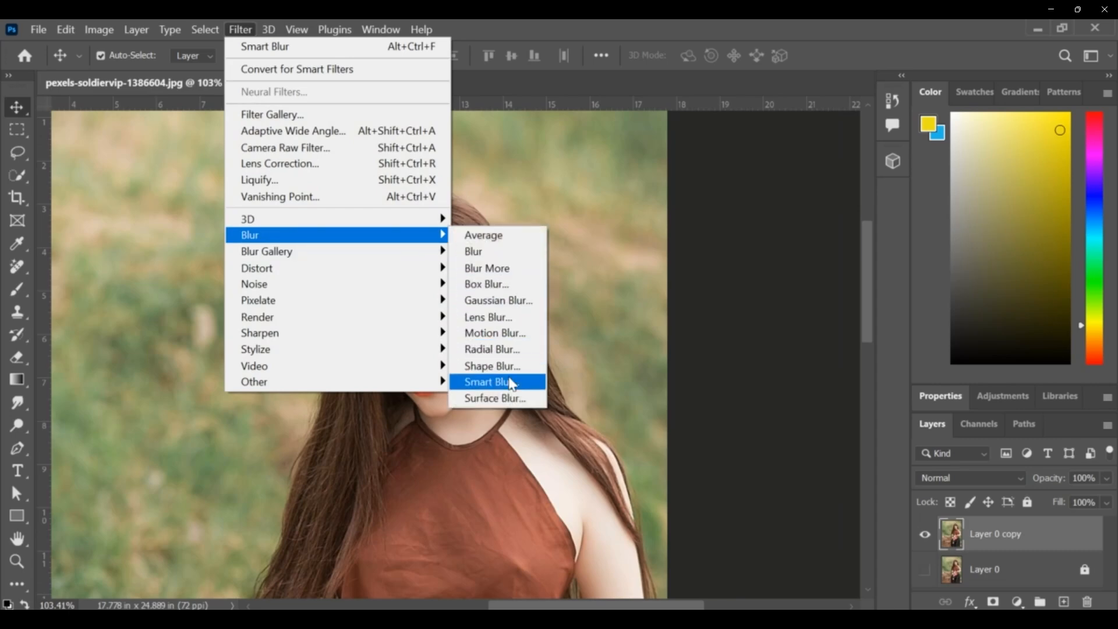
pyautogui.click(511, 399)
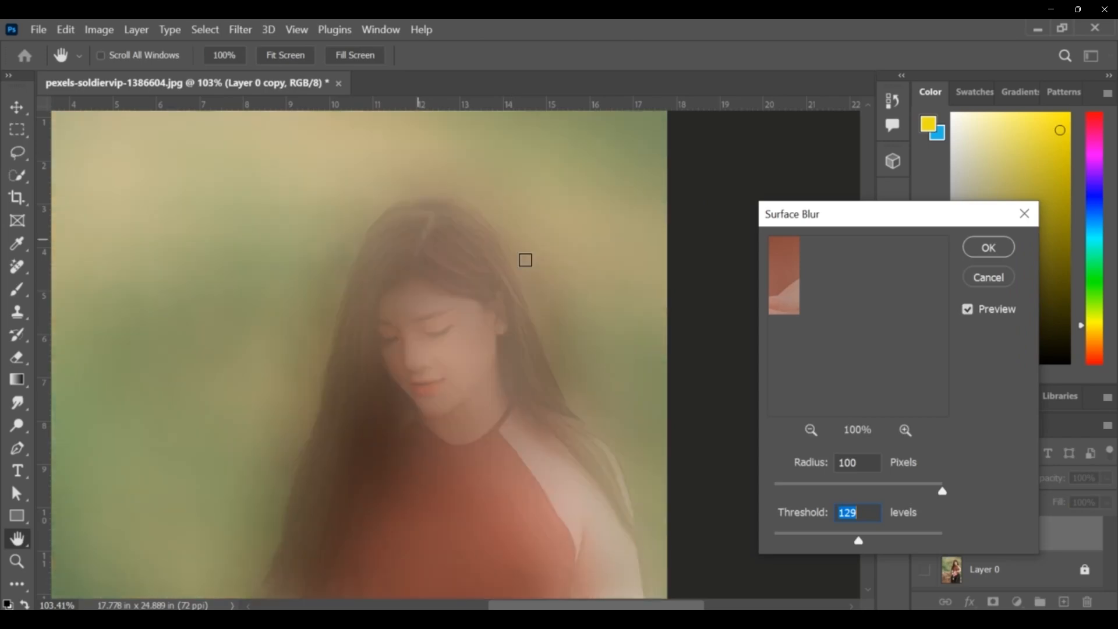
pyautogui.moveTo(795, 290); pyautogui.dragTo(829, 435)
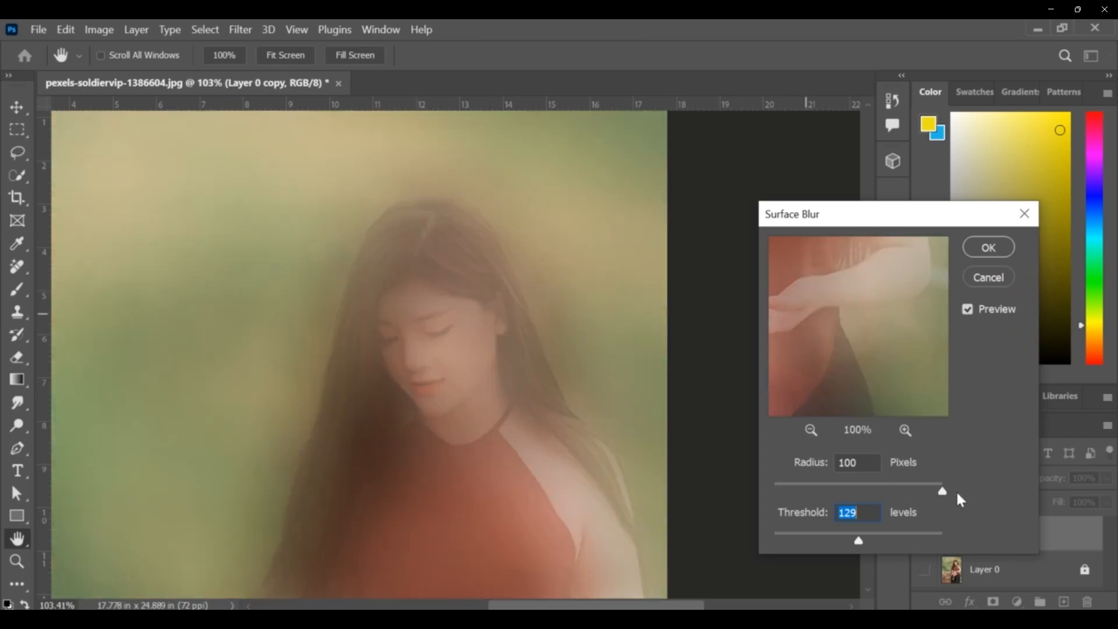
pyautogui.moveTo(941, 492); pyautogui.dragTo(862, 491)
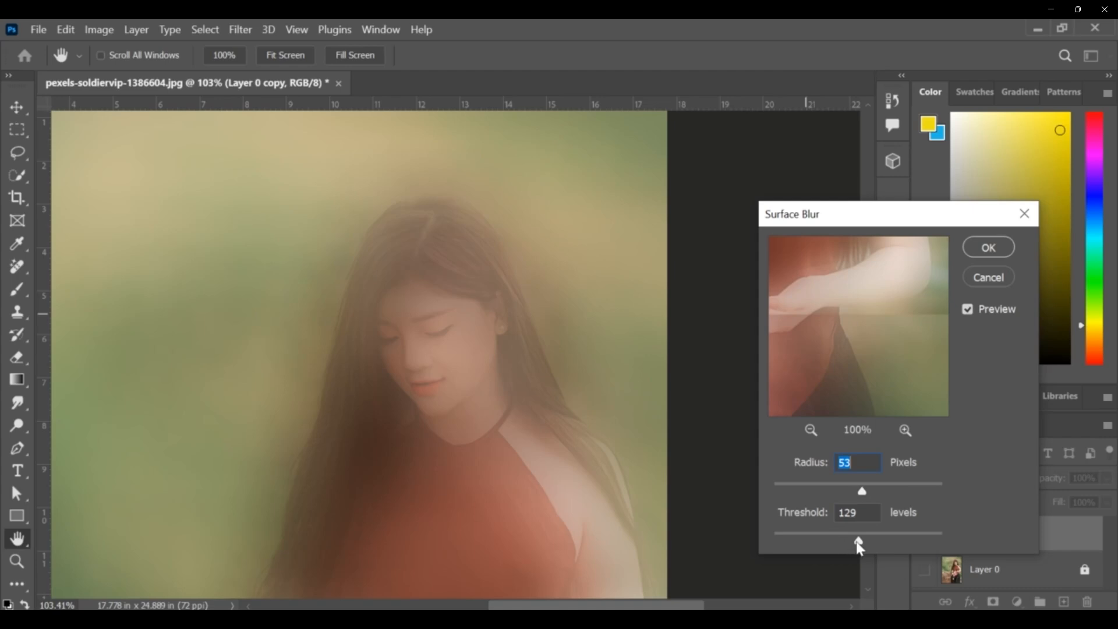
pyautogui.moveTo(860, 547); pyautogui.dragTo(820, 541)
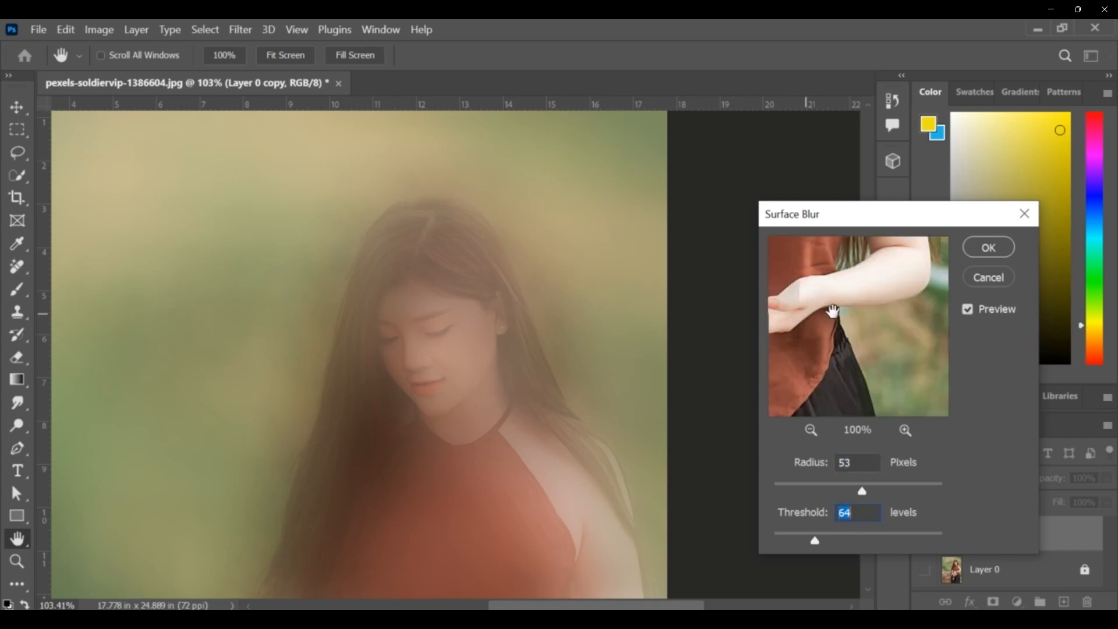
# Check the Surface Blur preview around the shoulder, apply the filter to view the whole portrait, and undo it.
pyautogui.moveTo(831, 302); pyautogui.dragTo(880, 396)
pyautogui.moveTo(854, 350); pyautogui.dragTo(797, 374)
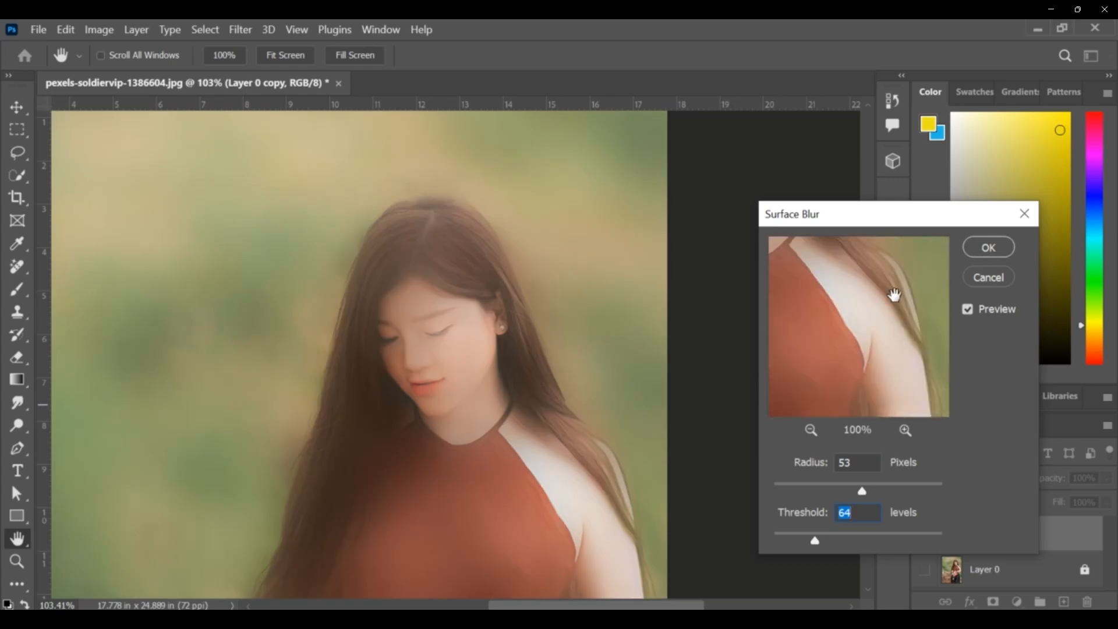
pyautogui.click(988, 247)
pyautogui.scroll(-6, 547, 301)
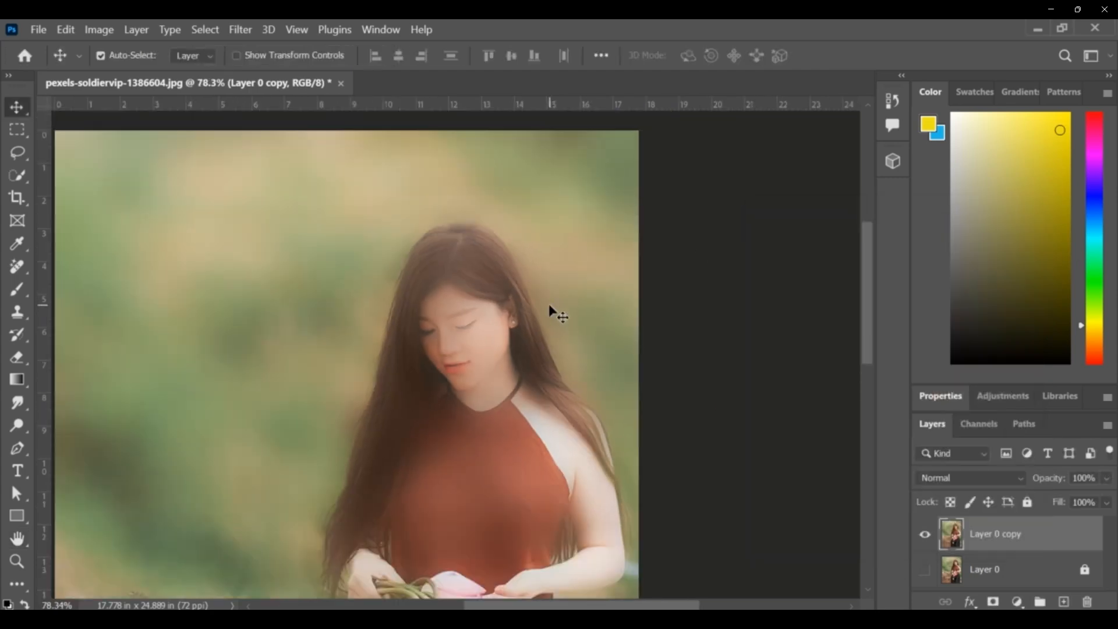
pyautogui.scroll(2, 513, 349)
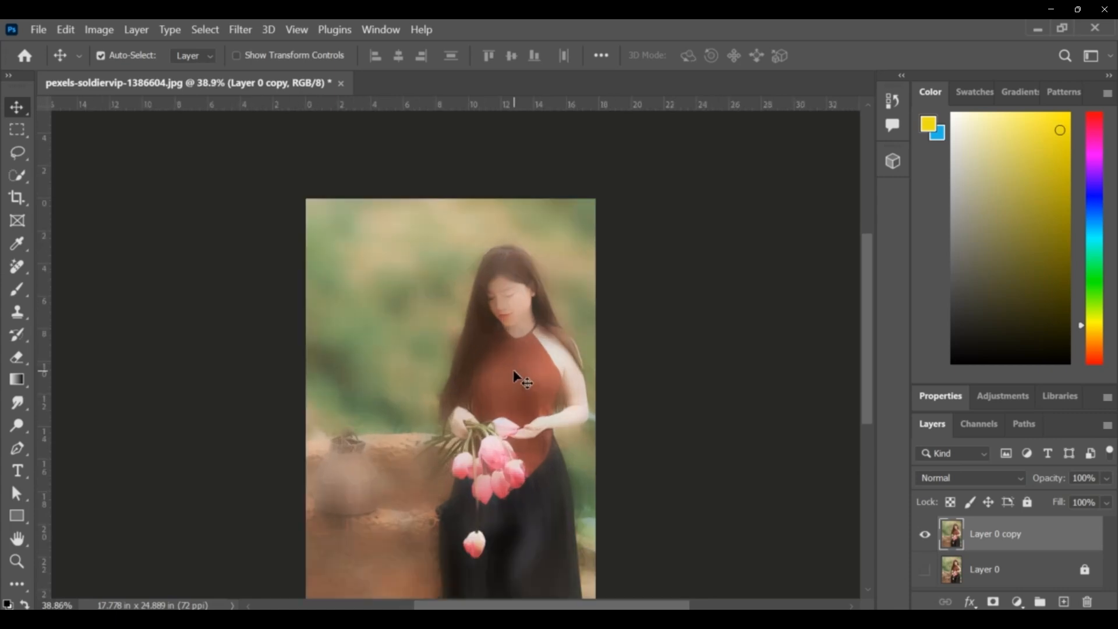
pyautogui.hotkey('ctrl', 'z')
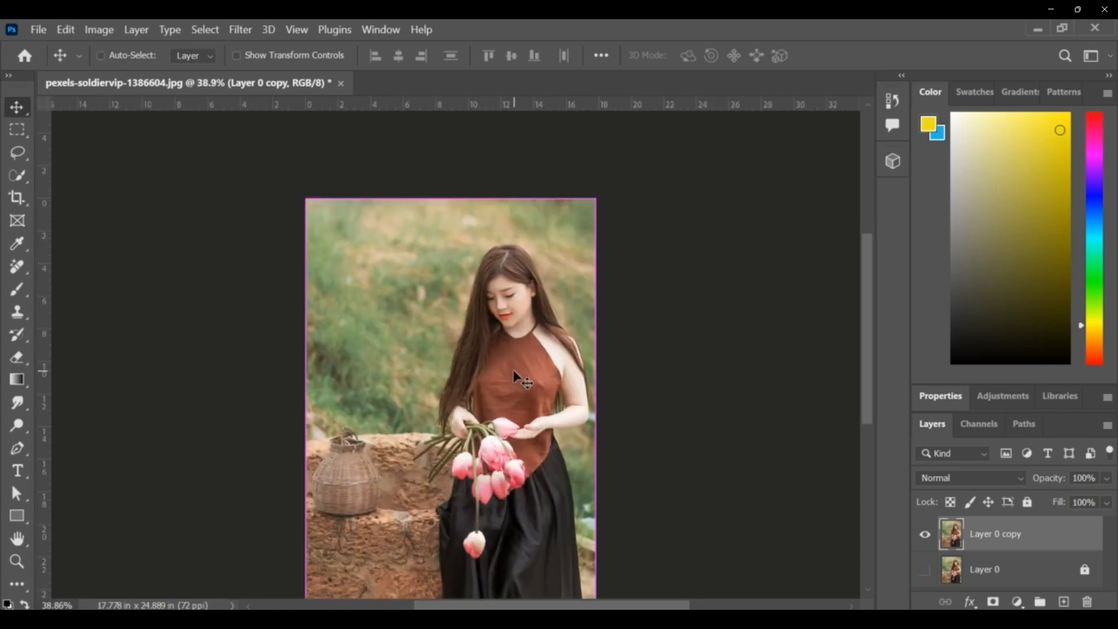
pyautogui.click(240, 30)
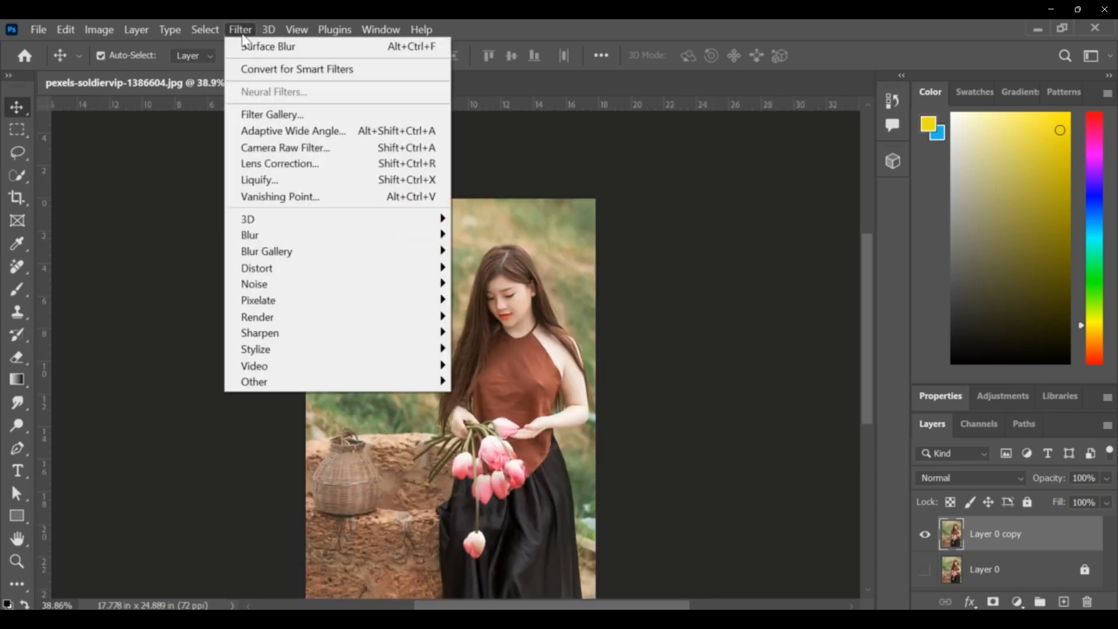
pyautogui.moveTo(411, 243)
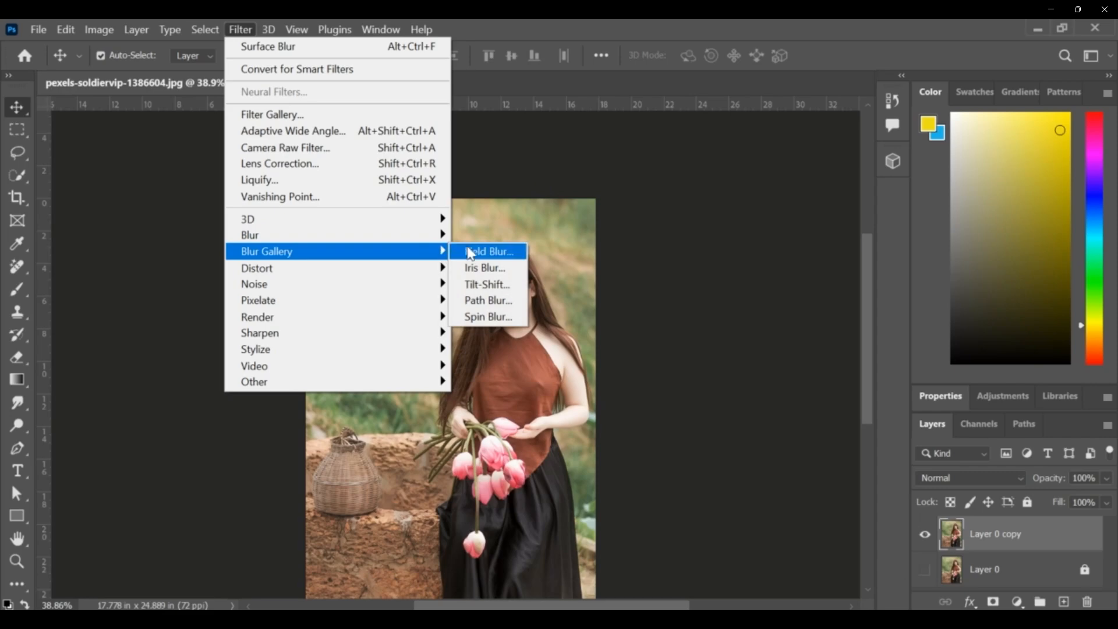
pyautogui.click(590, 227)
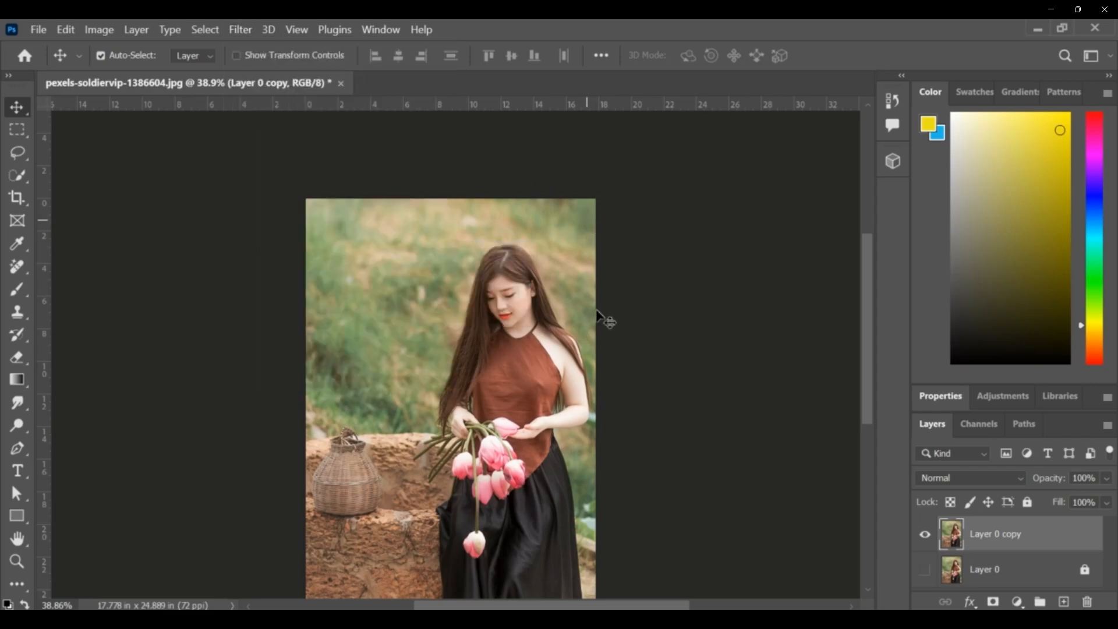